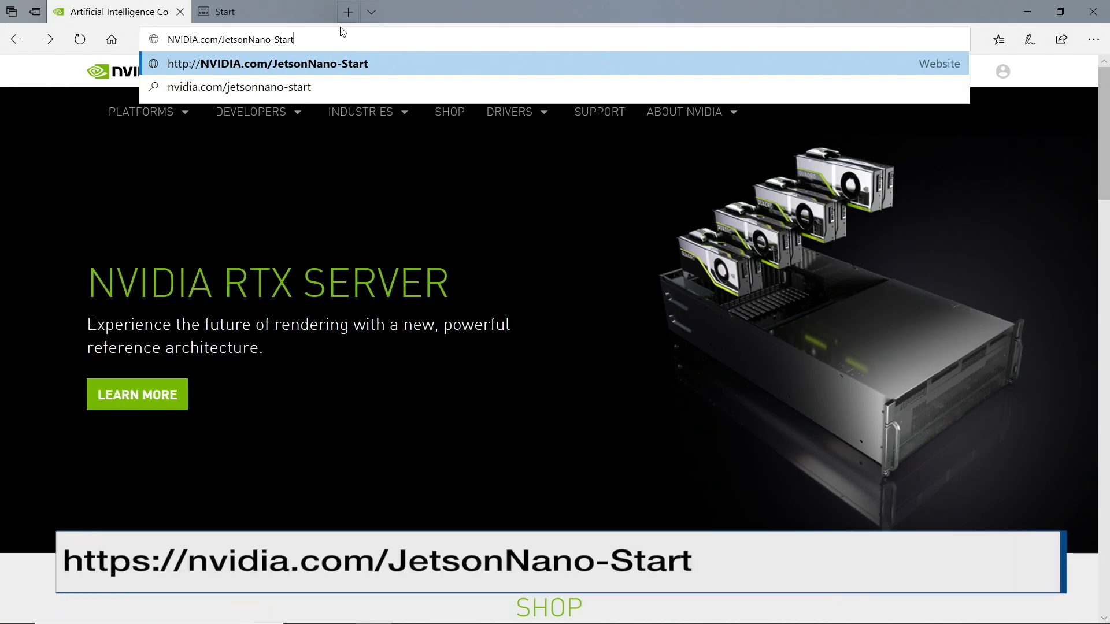
Go to the nvidia.com/JetsonNano-Start getting-started page.
click(346, 68)
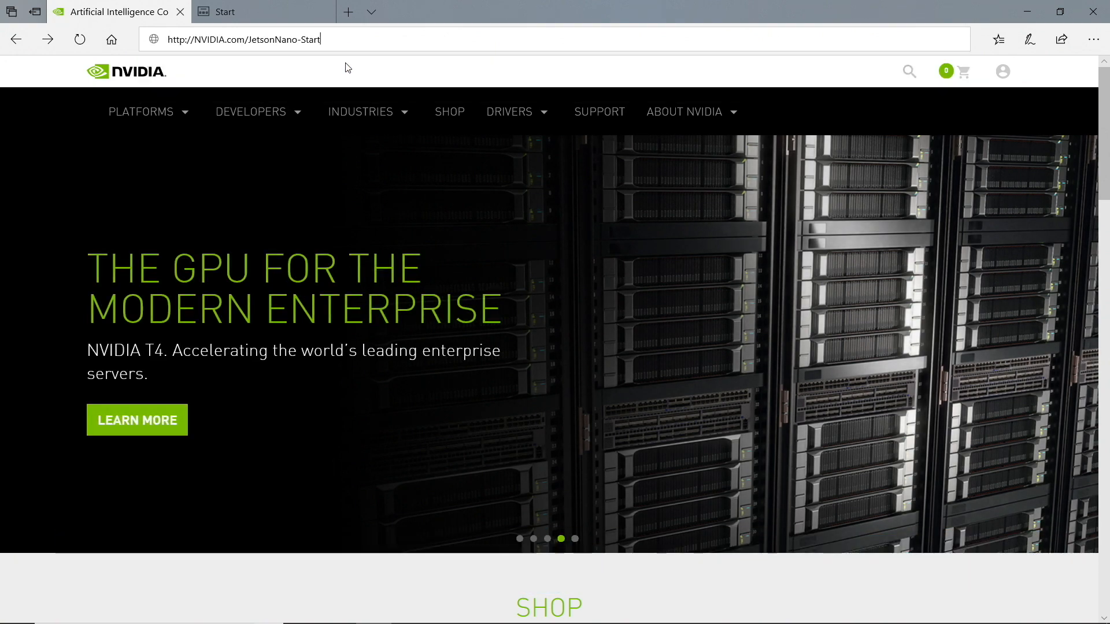
key(Return)
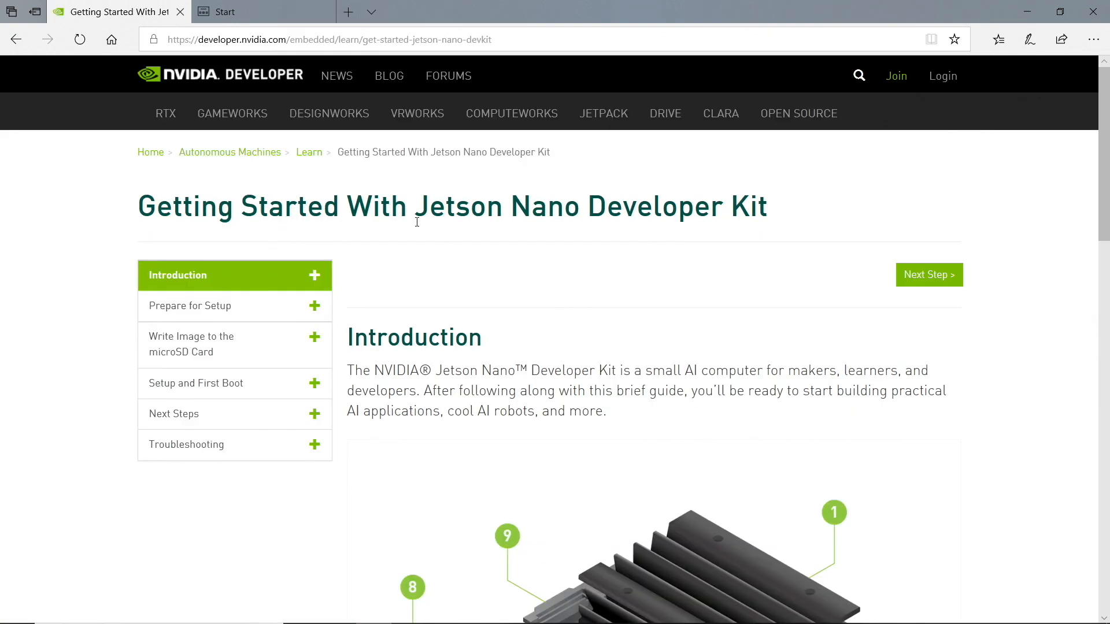
scroll(416, 222, down, 5)
scroll(418, 222, down, 10)
scroll(420, 222, up, 5)
scroll(420, 221, up, 10)
Advance the guide to its Write Image to the microSD Card step.
click(936, 276)
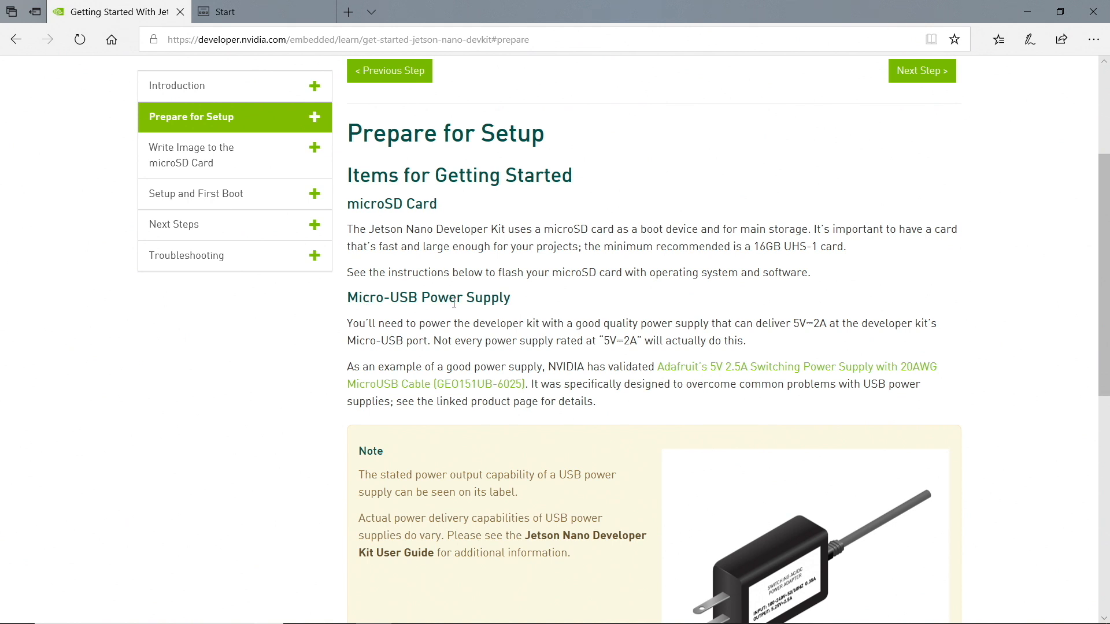
scroll(453, 303, down, 1)
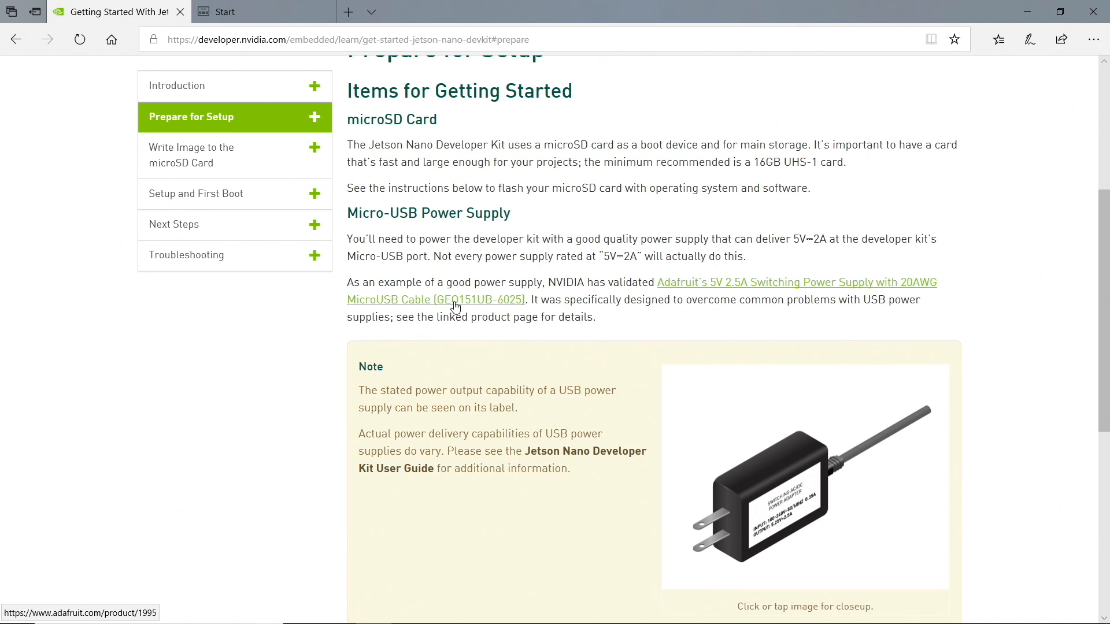
scroll(455, 307, down, 4)
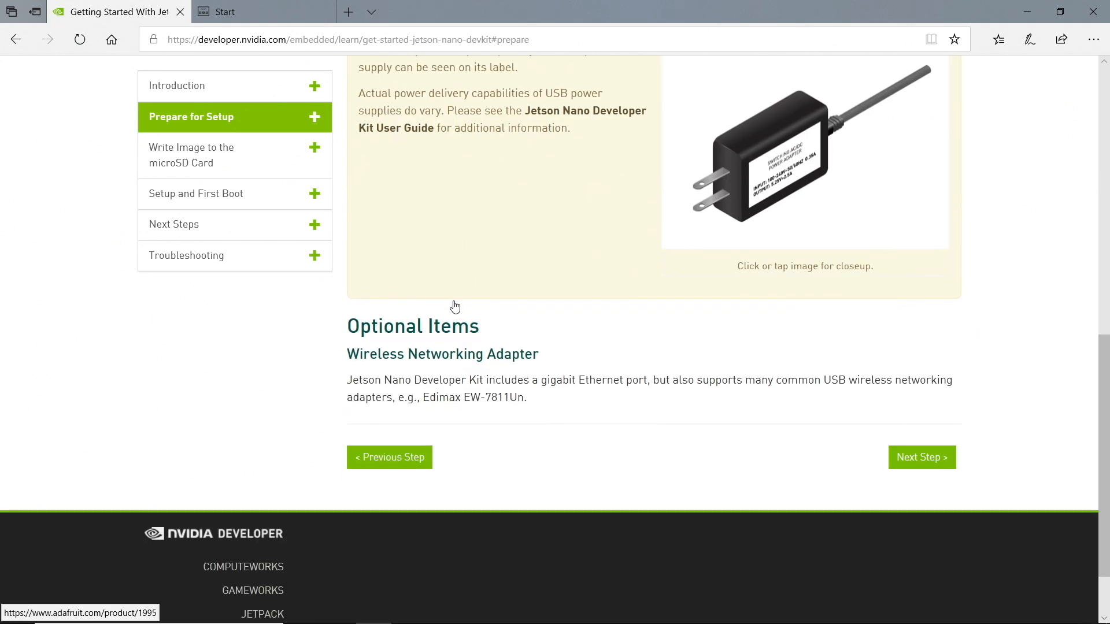
click(917, 461)
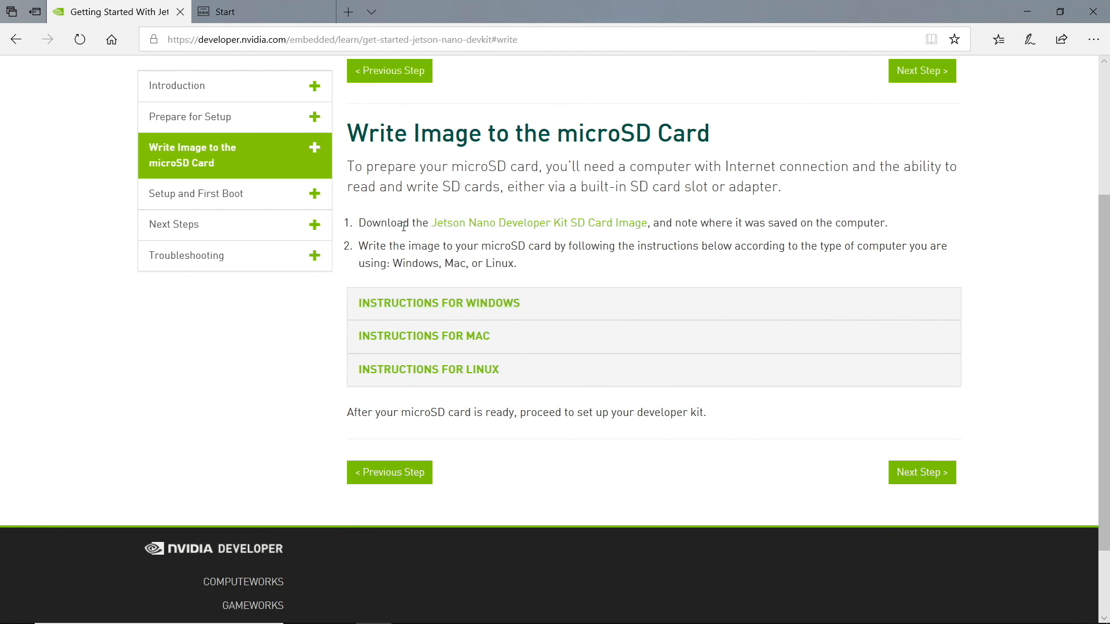
right_click(470, 228)
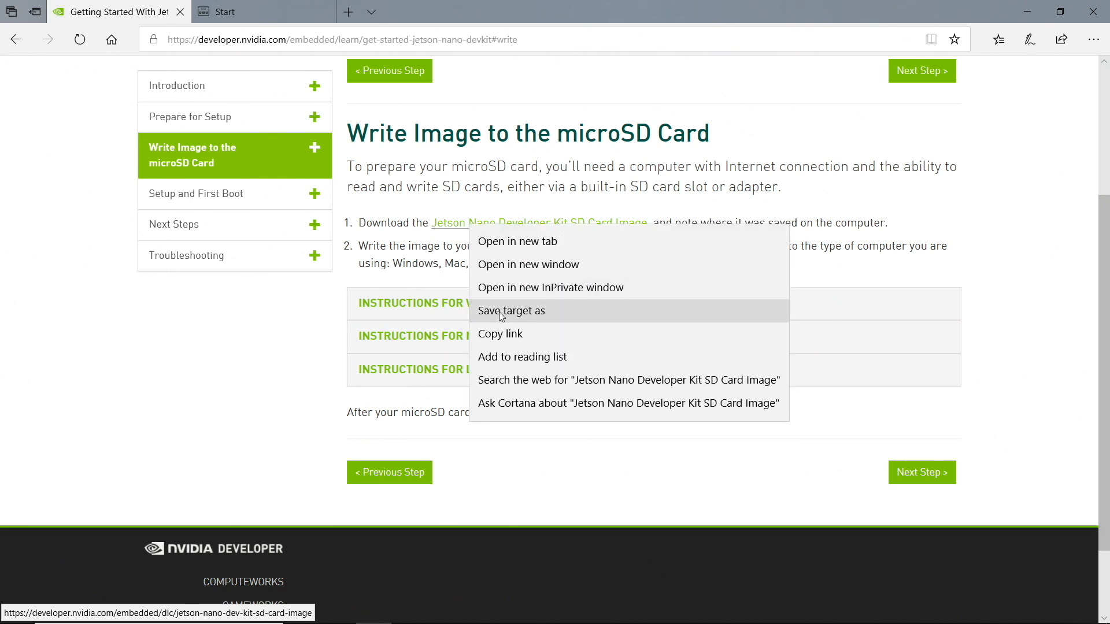
Begin saving the SD Card Image download, then cancel without saving.
click(500, 317)
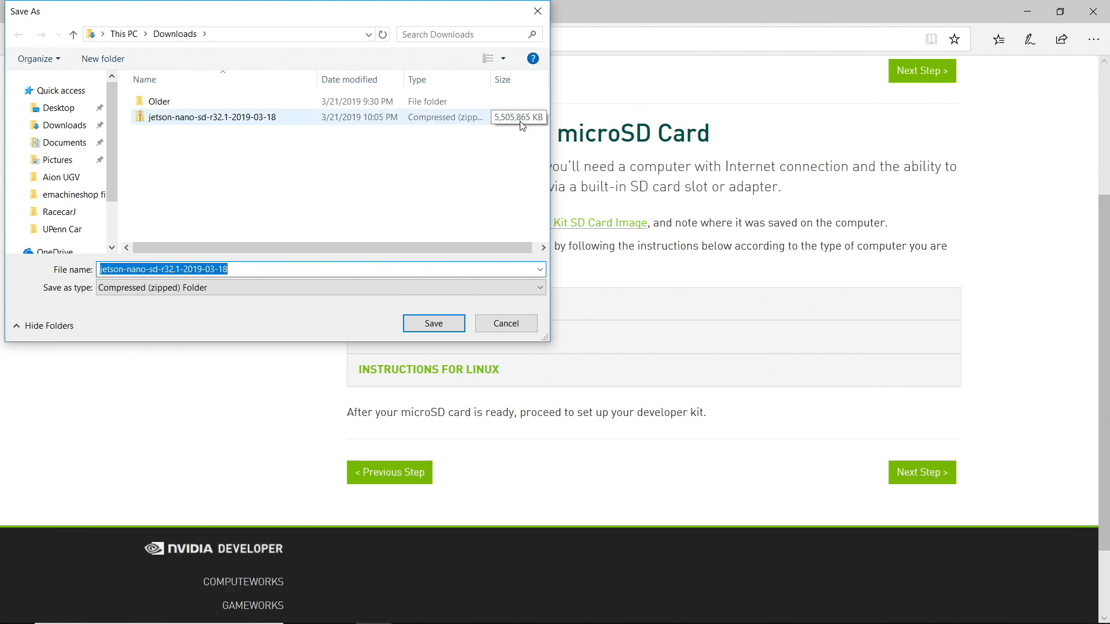
click(493, 323)
Expand the Windows instructions and follow the SD Memory Card Formatter for Windows link.
click(399, 306)
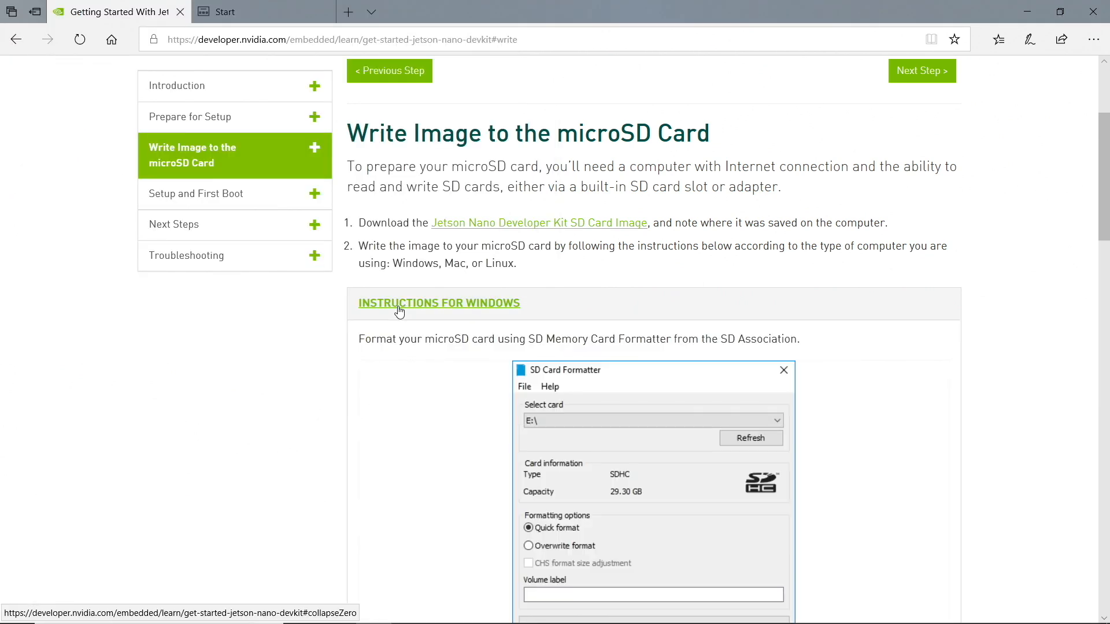
scroll(399, 311, down, 2)
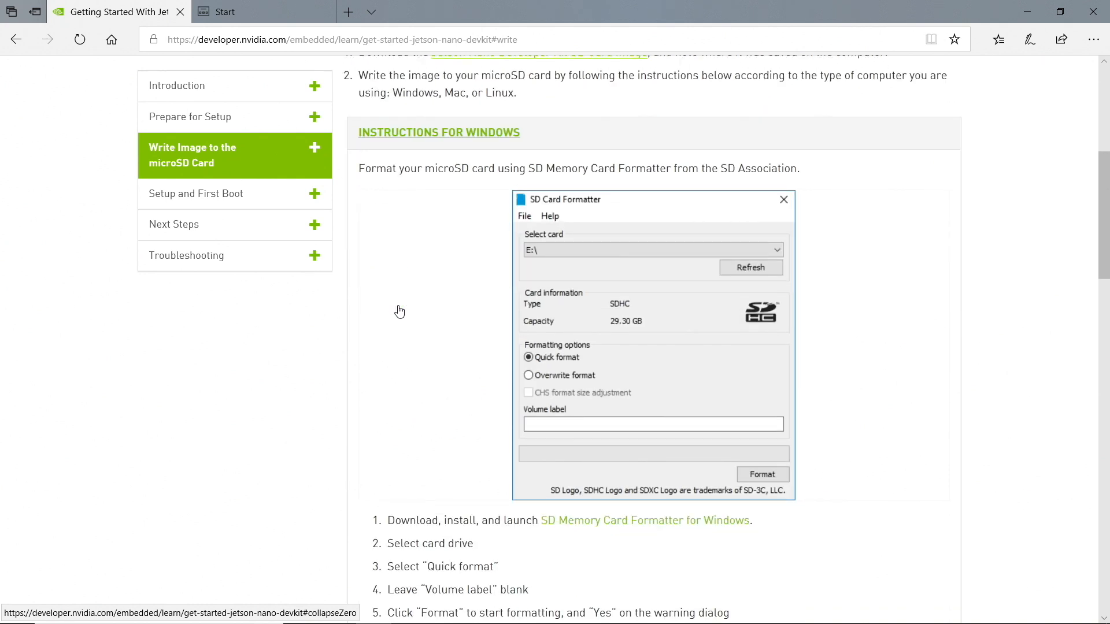
scroll(398, 311, down, 3)
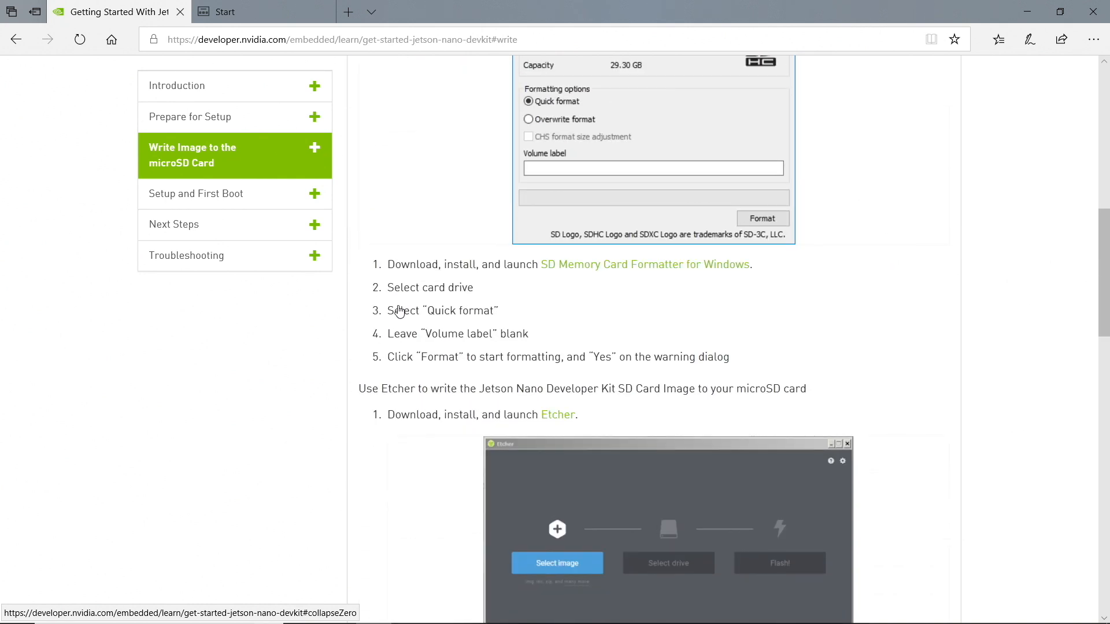
click(577, 264)
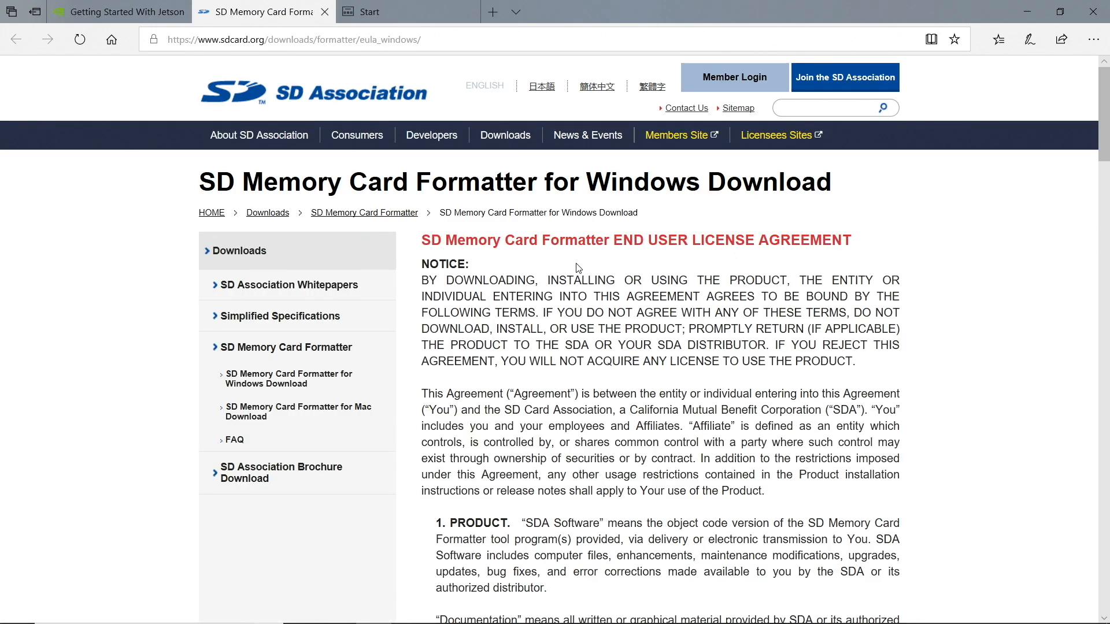
scroll(577, 267, down, 5)
scroll(577, 266, down, 2)
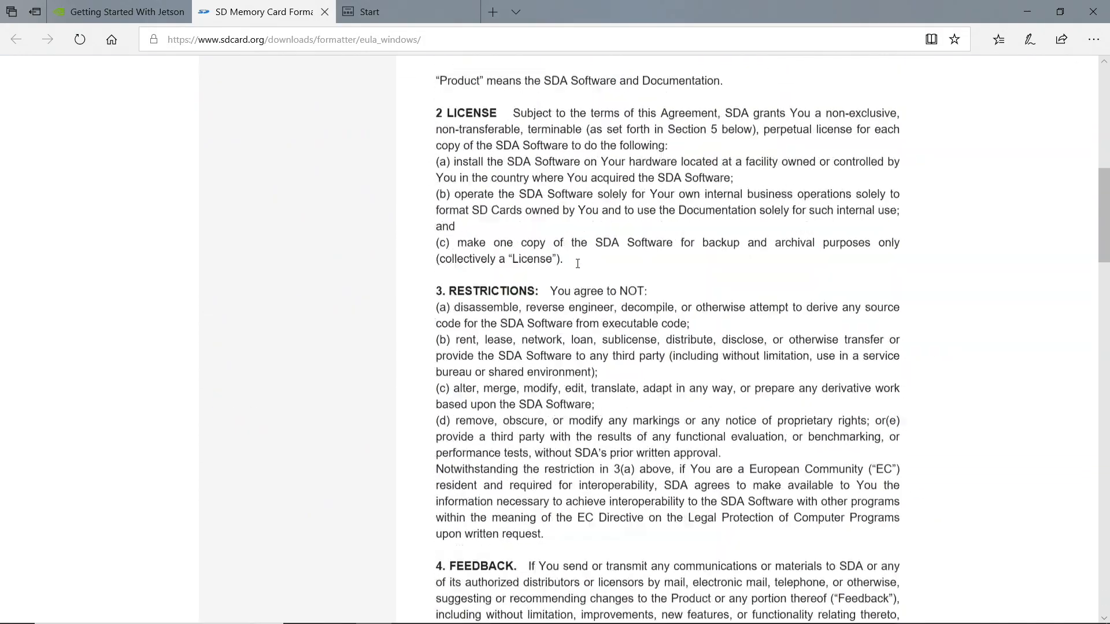
scroll(577, 264, down, 4)
scroll(578, 262, down, 5)
scroll(578, 262, down, 5)
scroll(578, 262, down, 5)
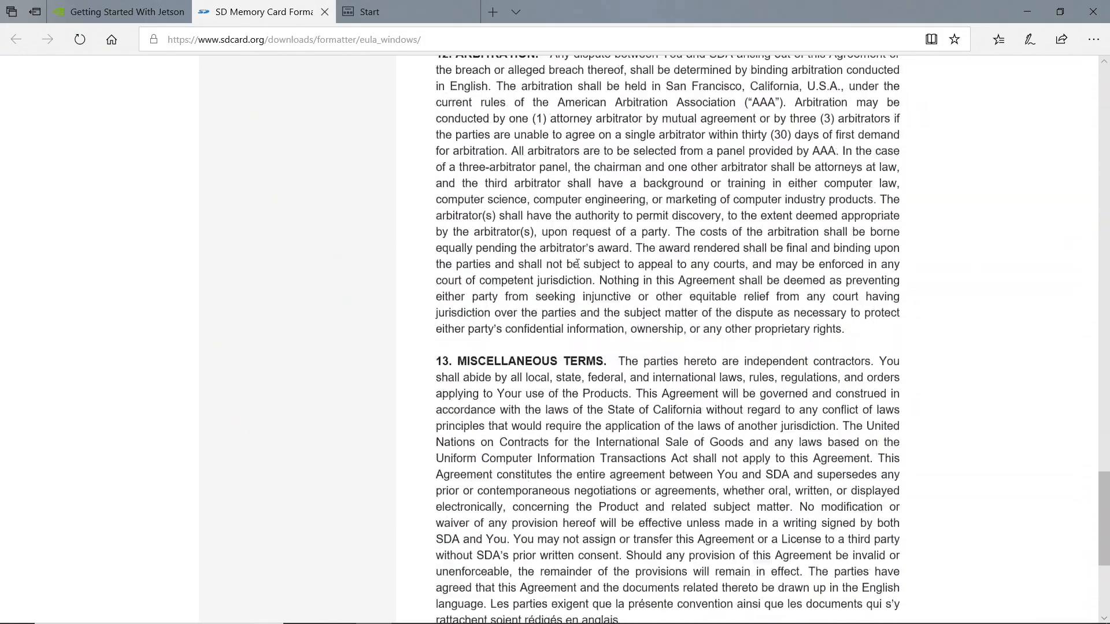
scroll(578, 262, down, 4)
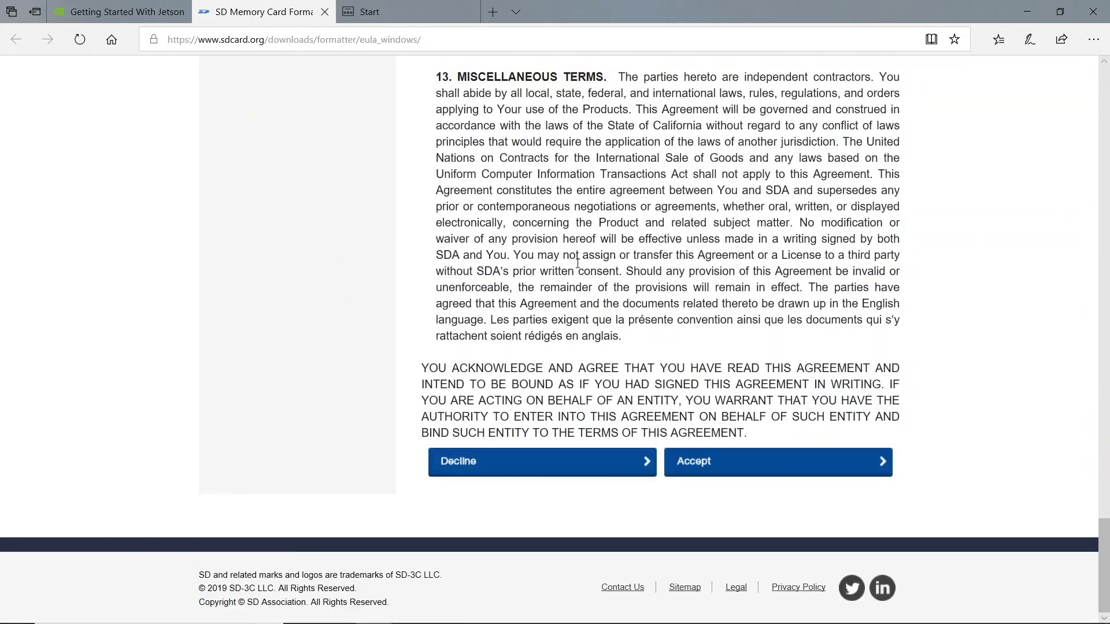
Accept the formatter EULA and save SDCardFormatterv5_WinEN.zip to Downloads.
click(702, 465)
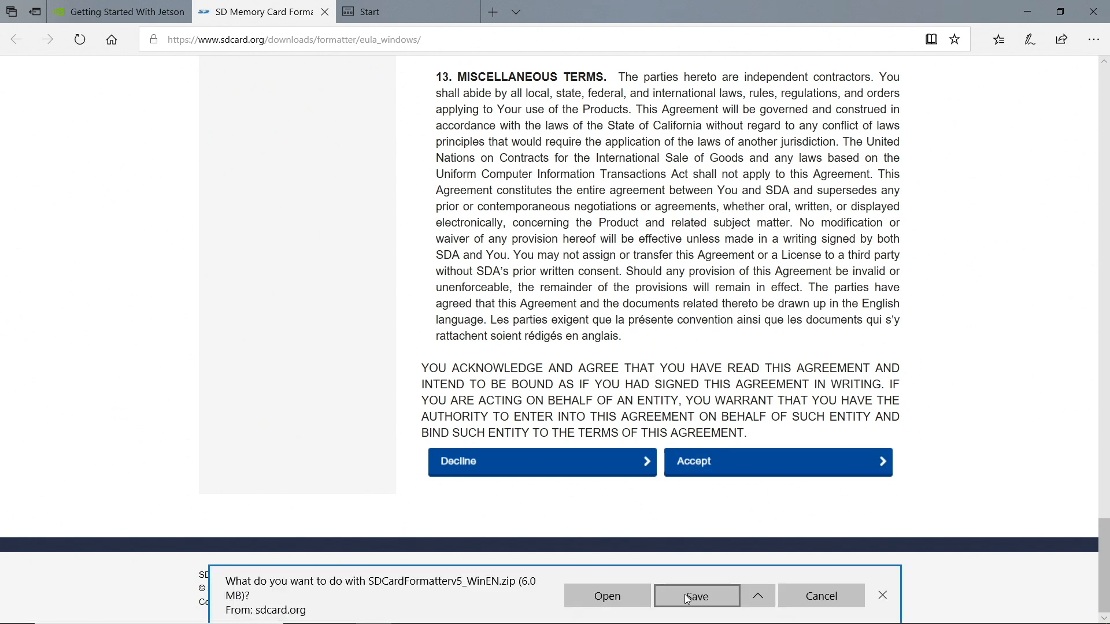
click(686, 596)
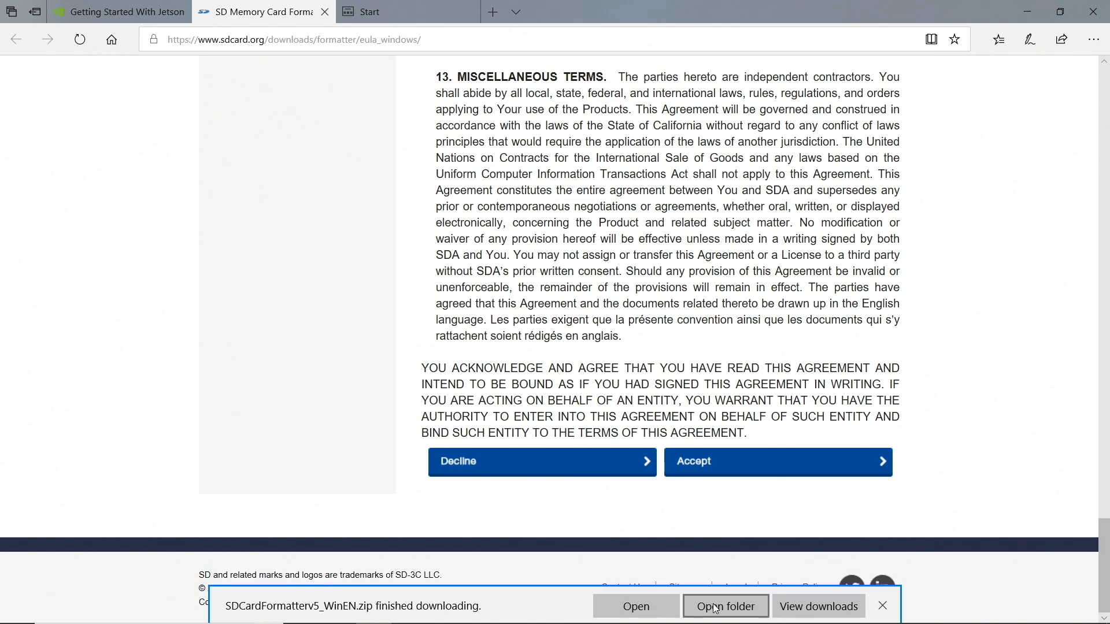
click(715, 606)
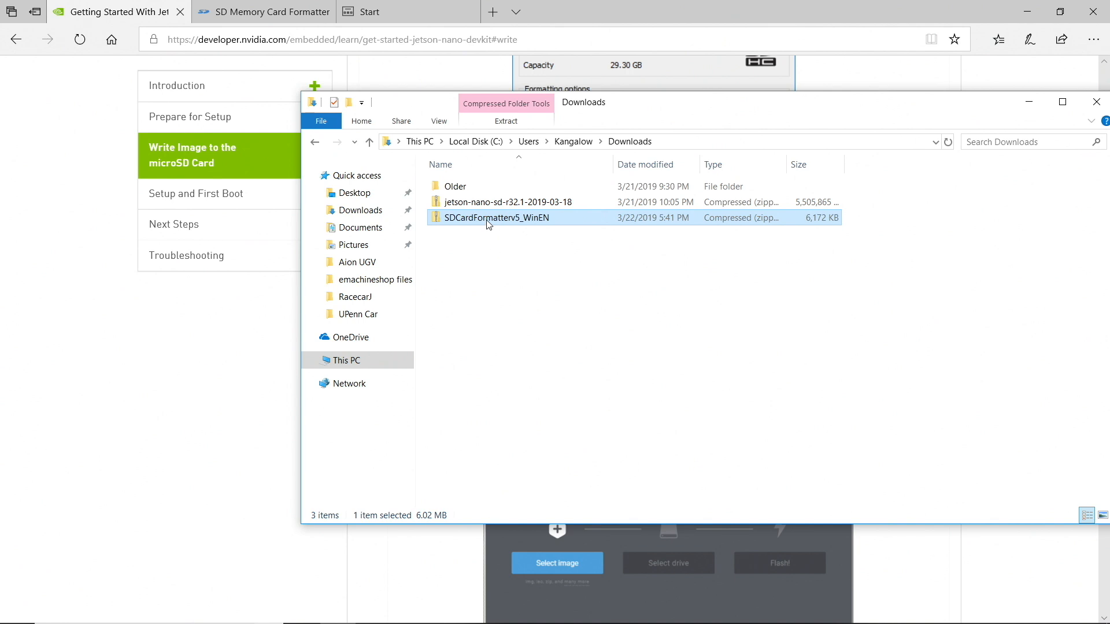
Extract the formatter zip to its suggested folder and launch the SD Card Formatter setup.
right_click(487, 224)
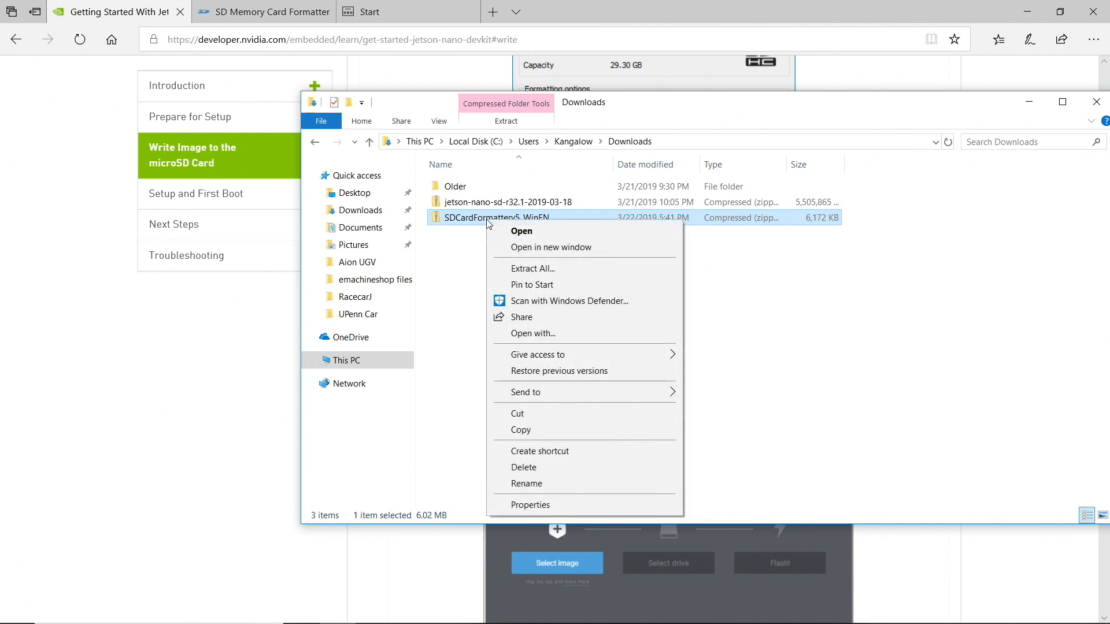
click(503, 268)
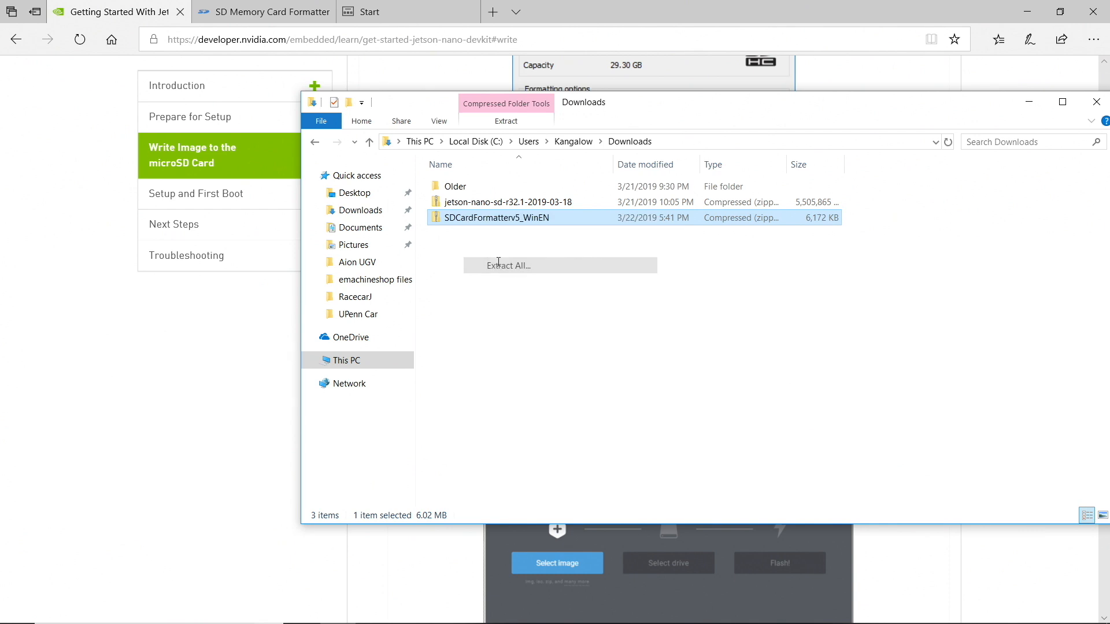
click(669, 465)
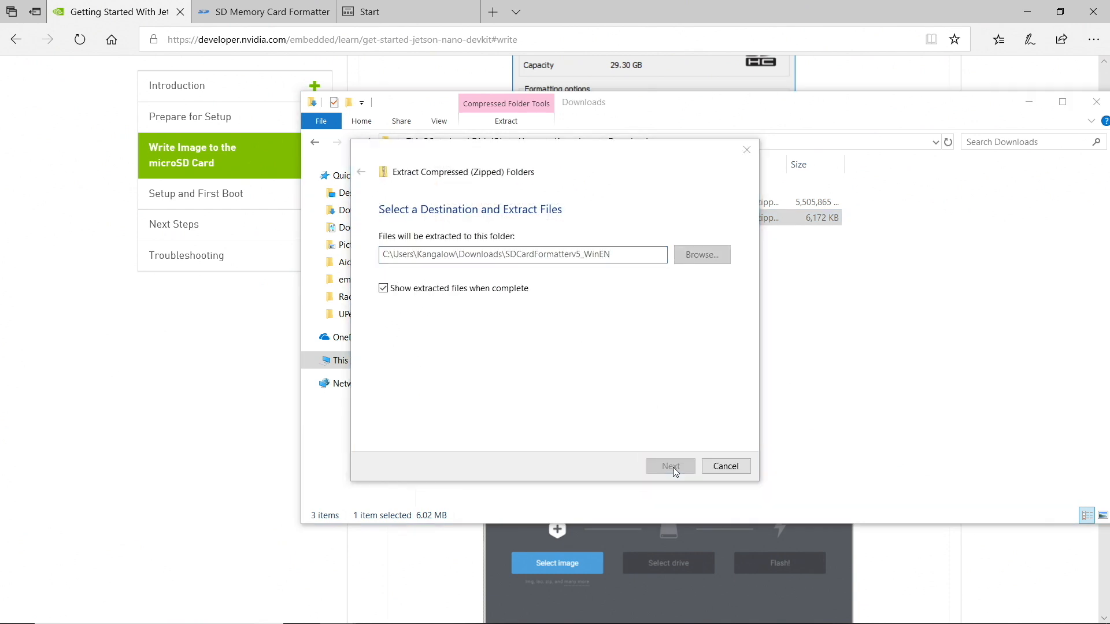
double_click(208, 97)
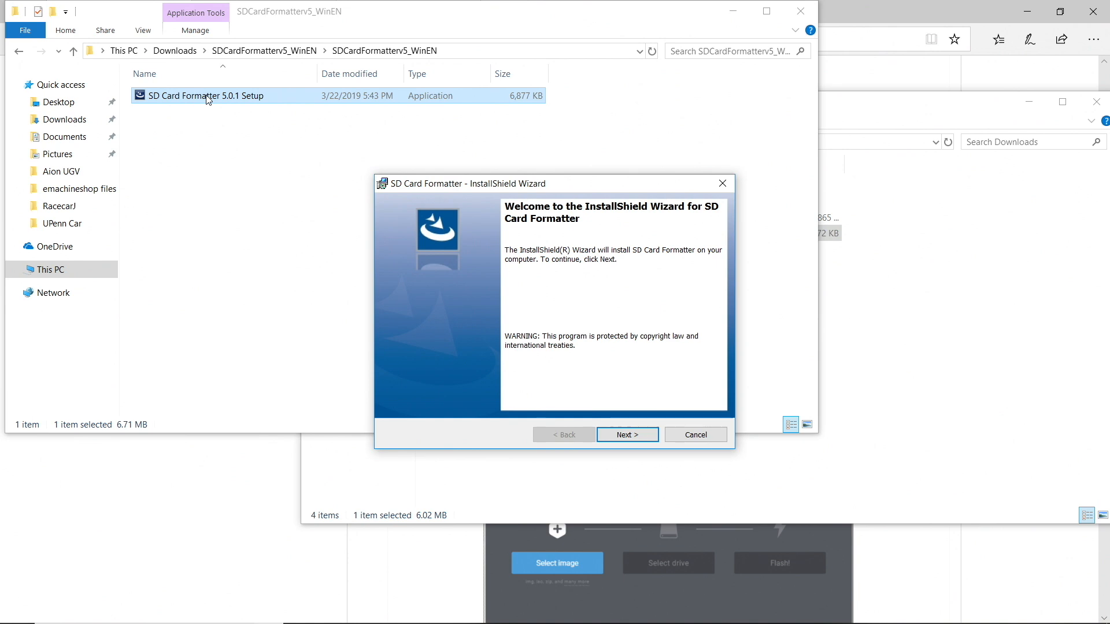
Install SD Card Formatter 5.0.1 to the default folder and launch it with admin rights.
click(636, 437)
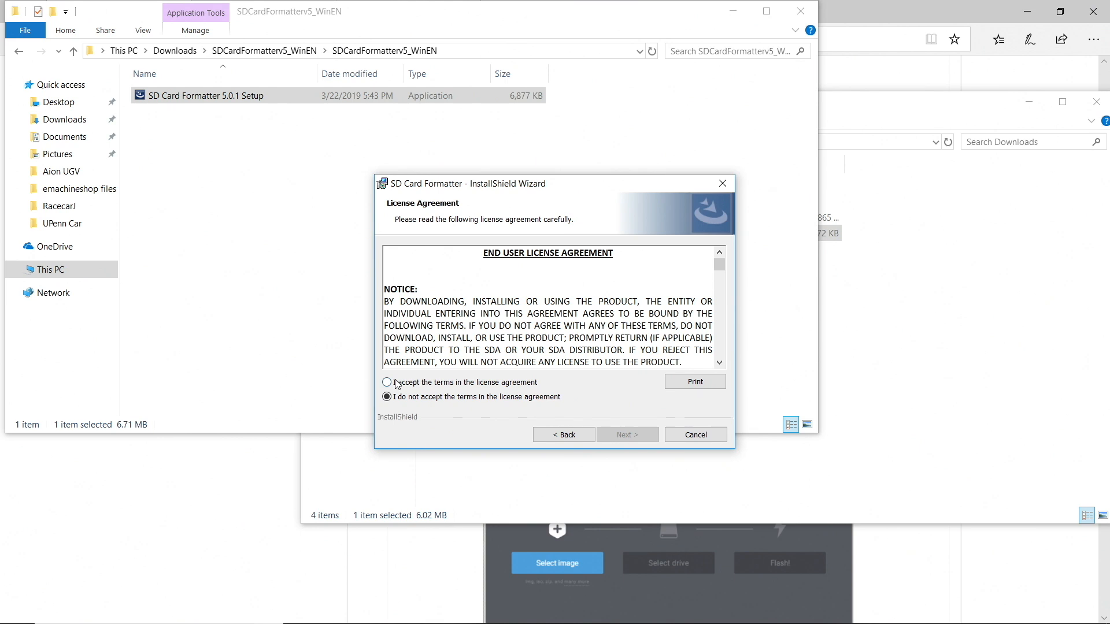
click(388, 383)
click(637, 436)
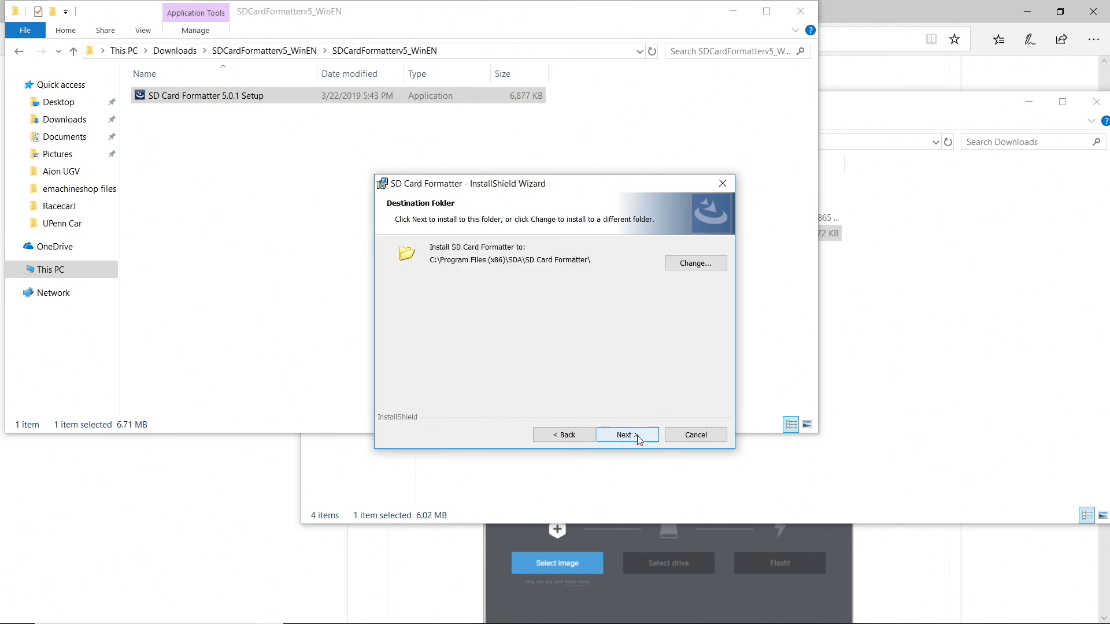
click(637, 437)
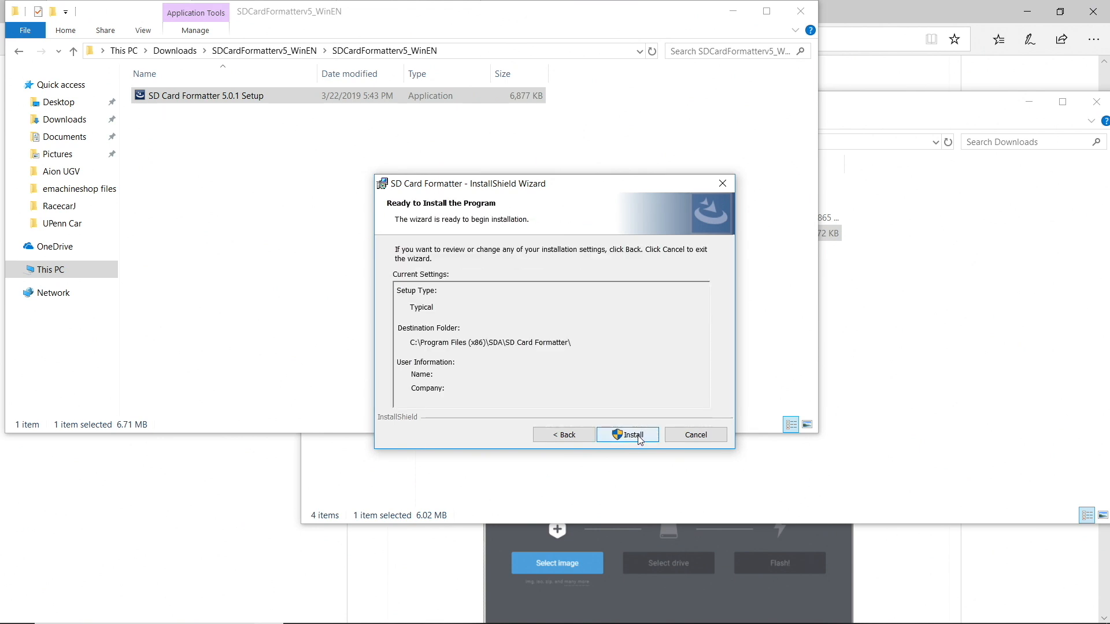
click(637, 436)
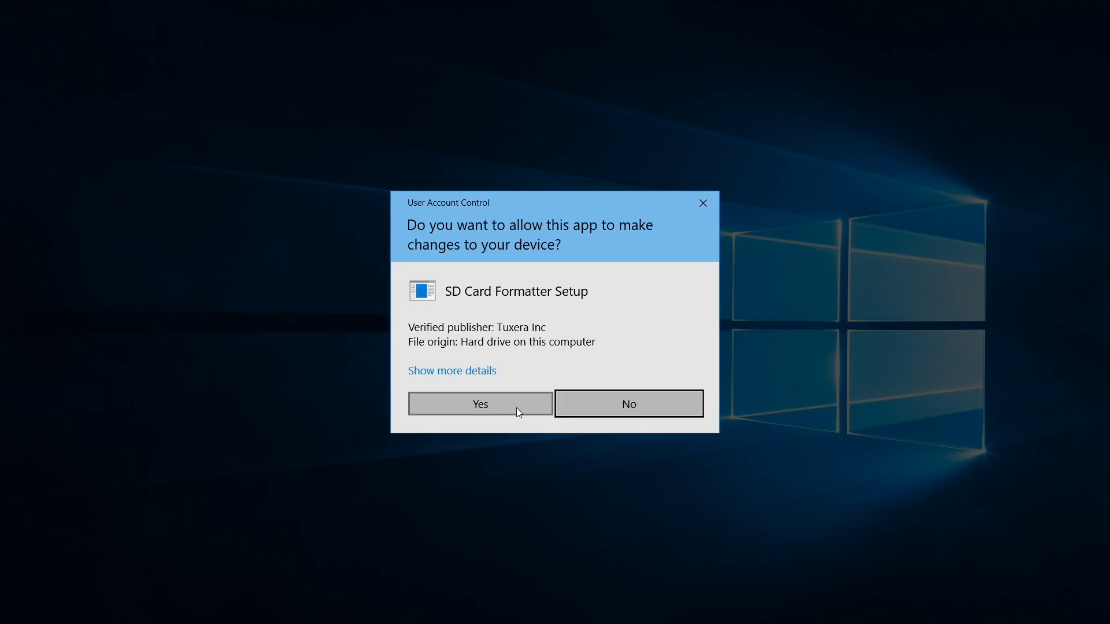
click(516, 408)
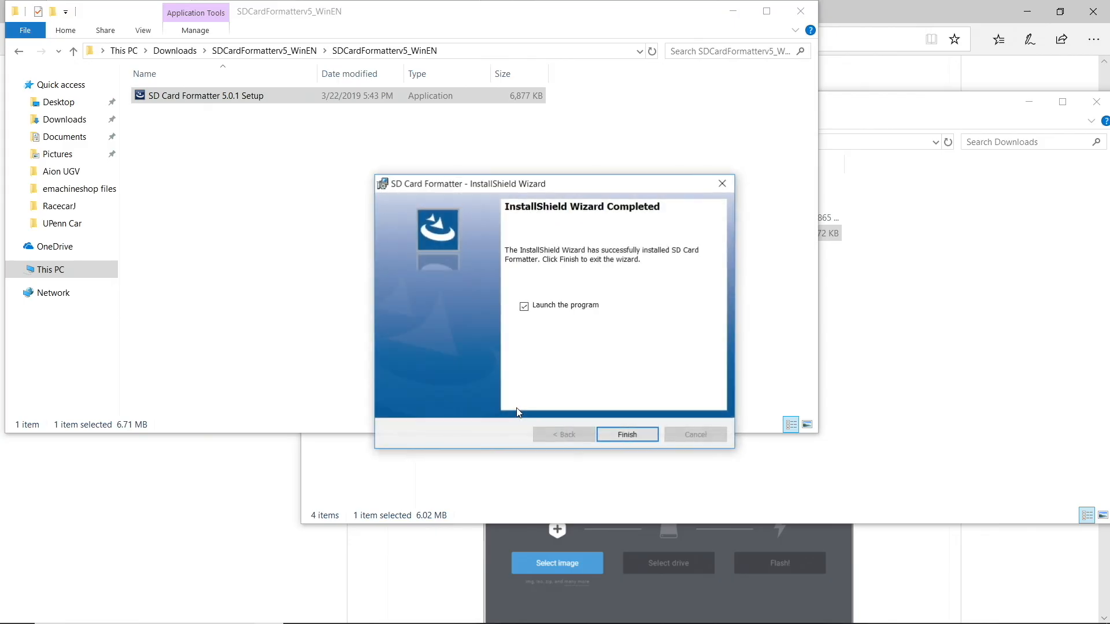
click(625, 438)
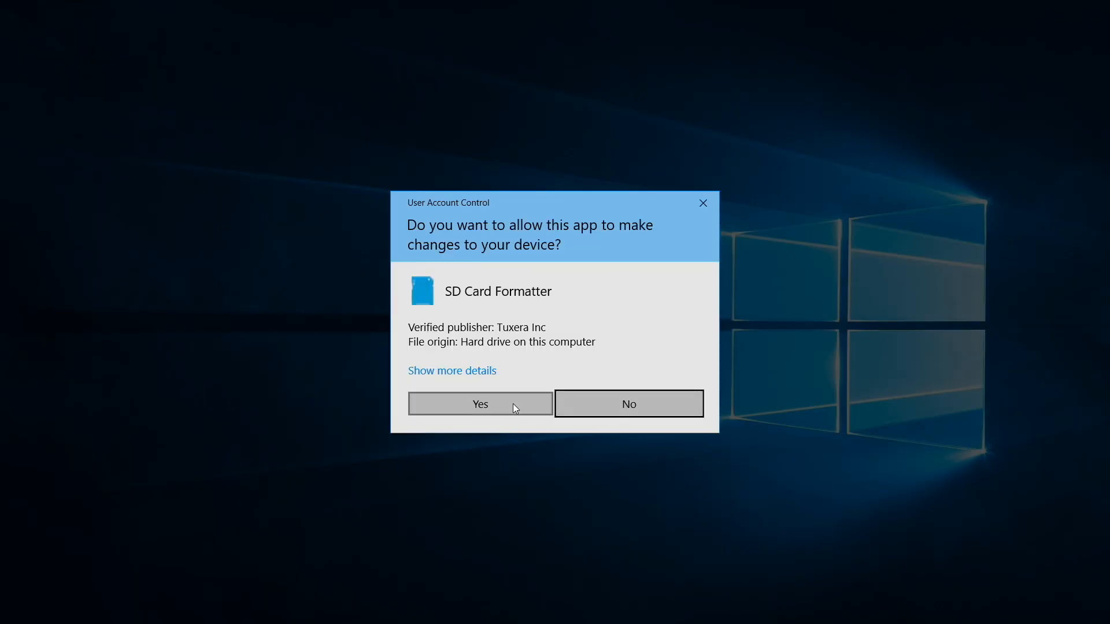
click(512, 404)
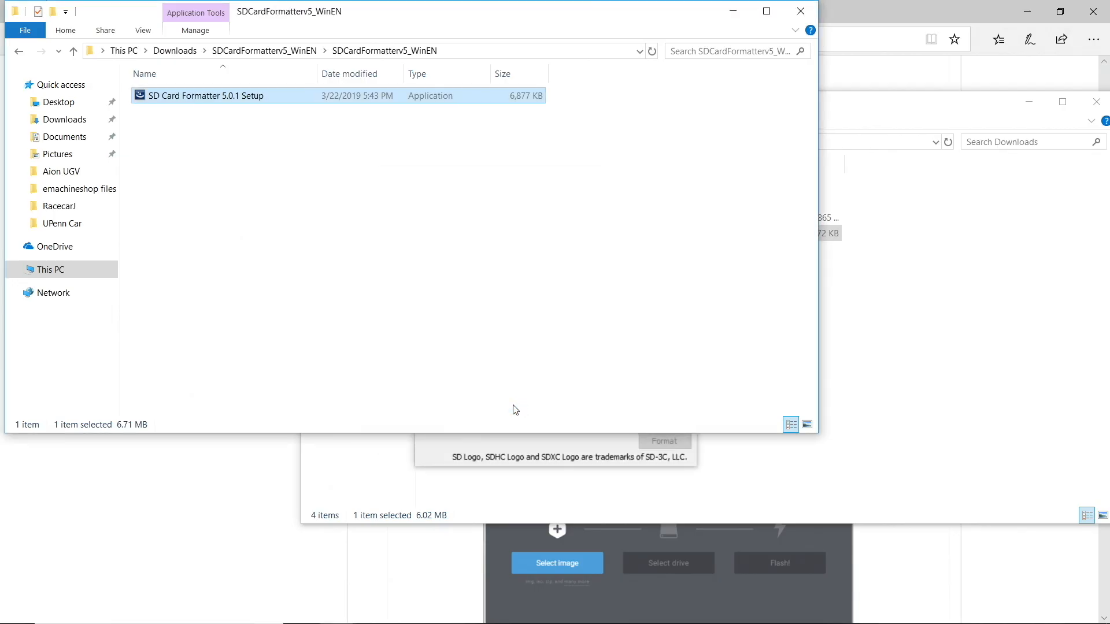
Close the extracted folder and arrange the formatter beside the Jetson setup guide.
click(800, 11)
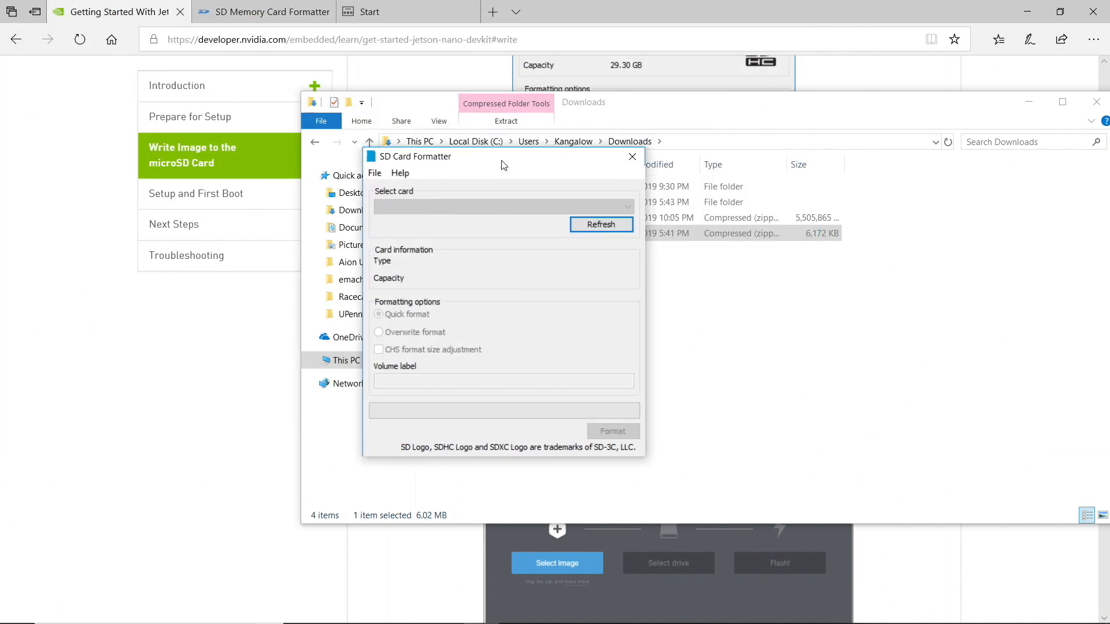
drag(553, 167, 330, 257)
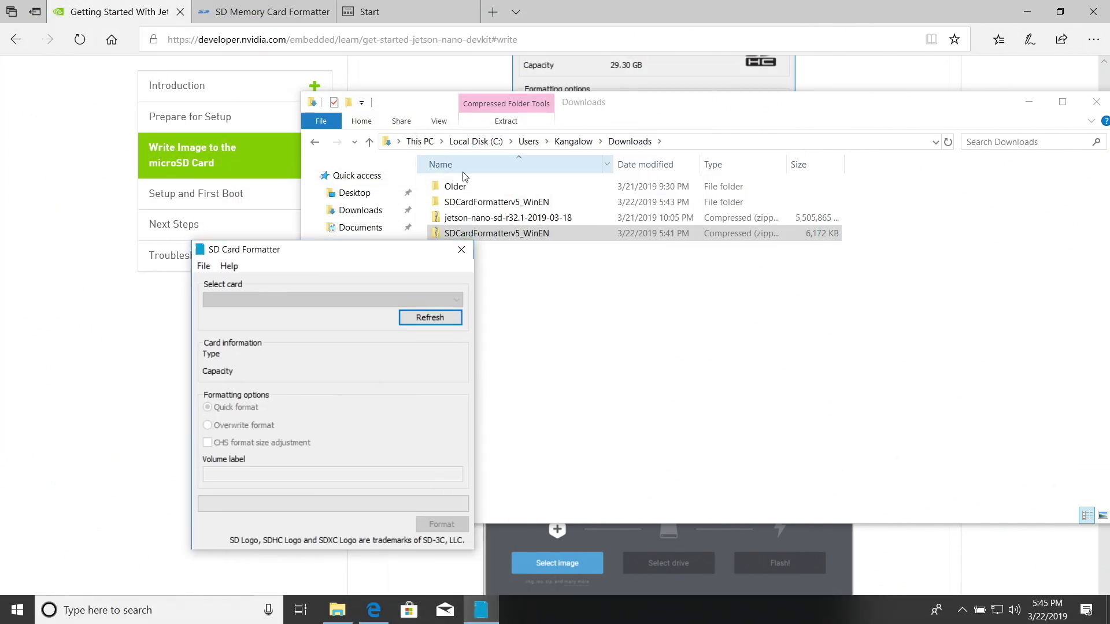
click(139, 15)
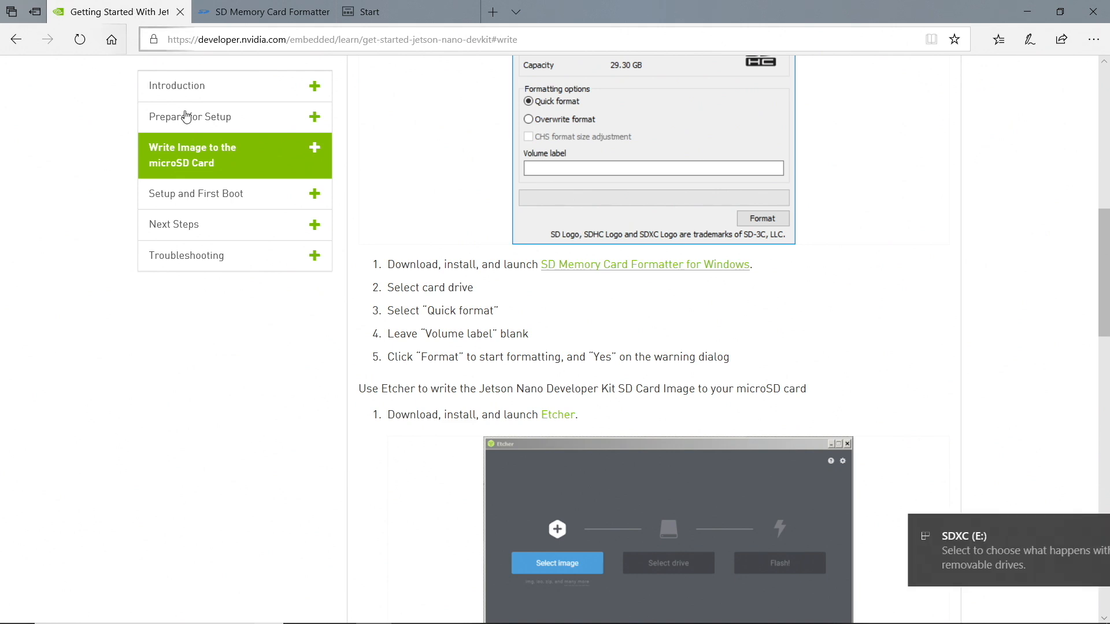
click(483, 610)
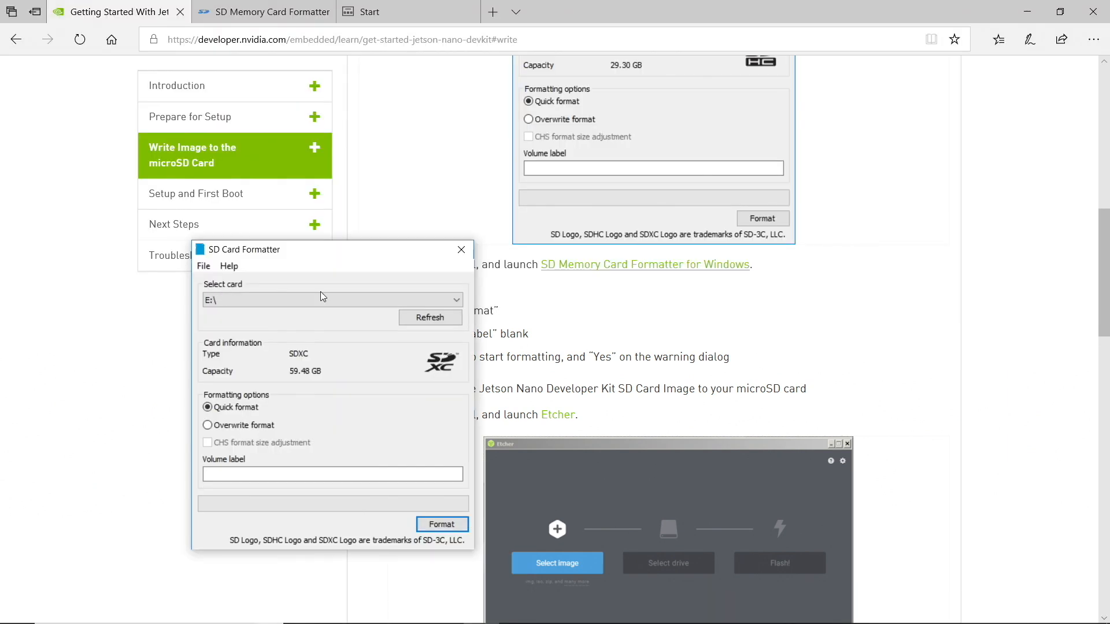
Quick-format SDXC card E:\ to exFAT, confirm the erase warning, and close the formatter.
click(457, 300)
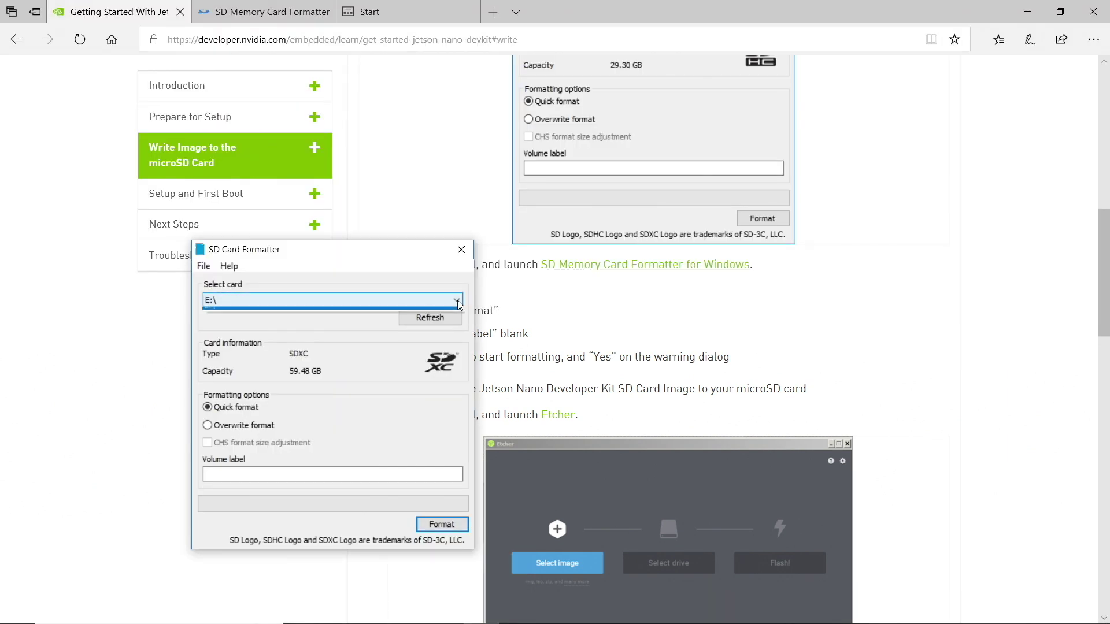
click(369, 283)
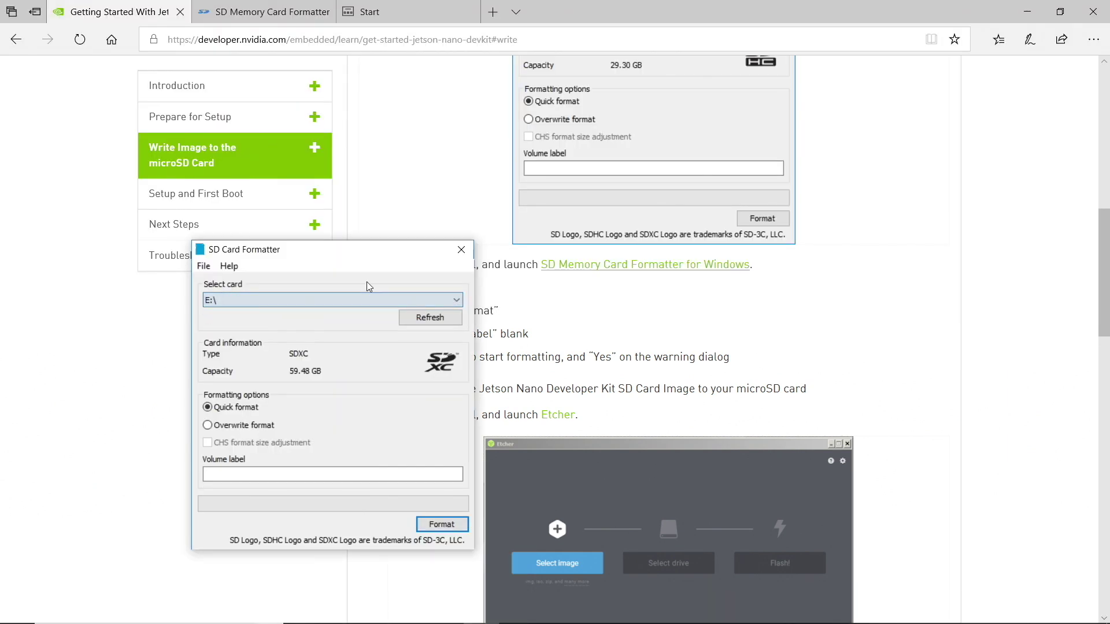
click(442, 524)
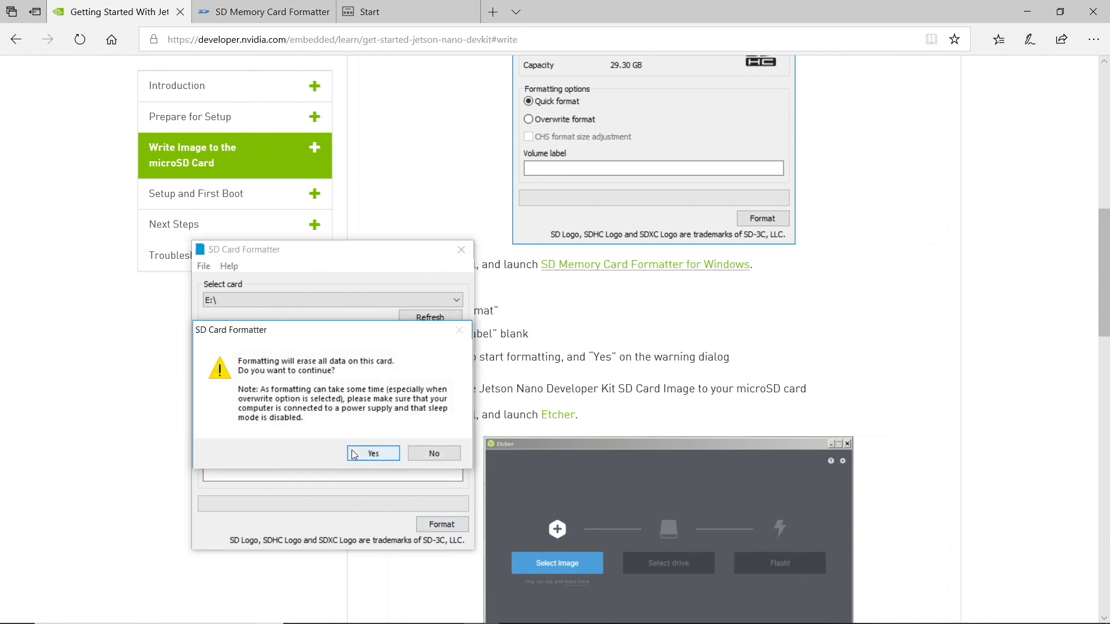
click(367, 454)
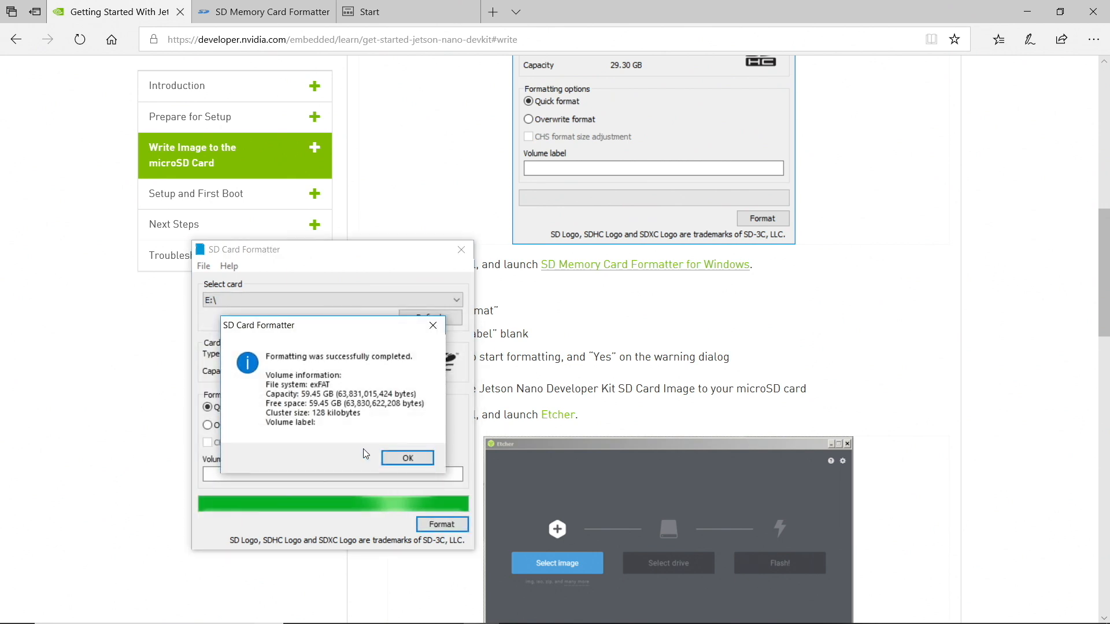
click(405, 462)
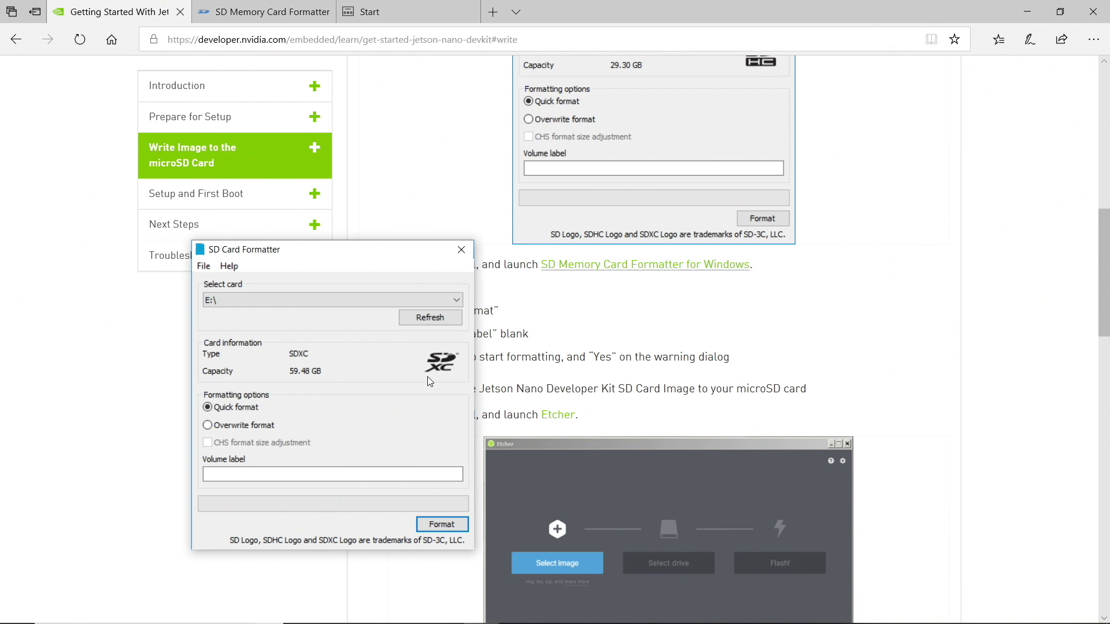
click(462, 252)
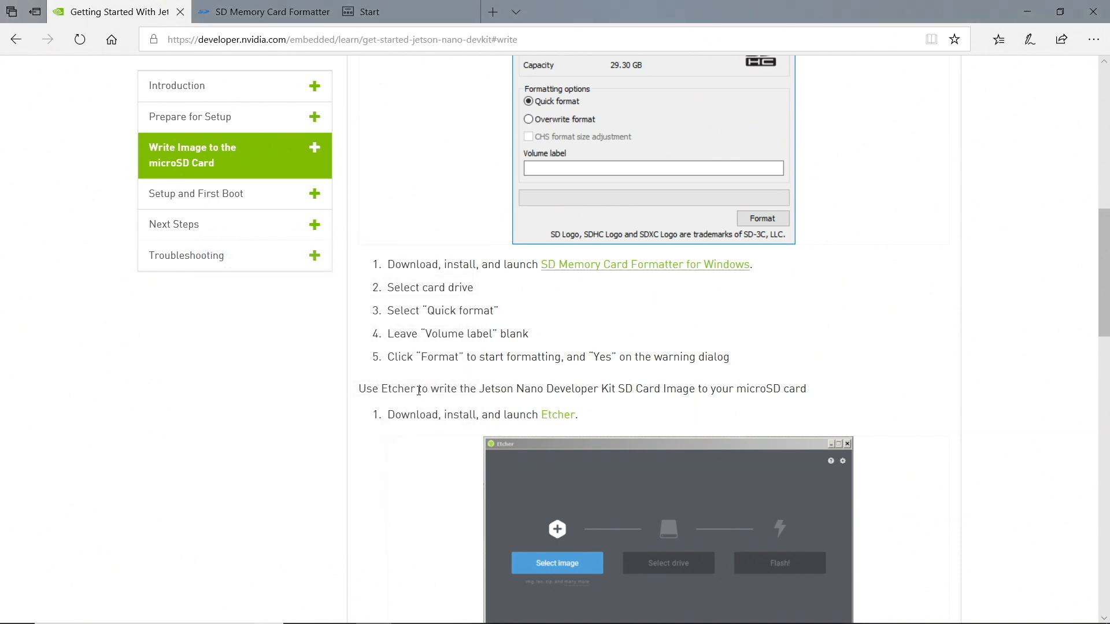
scroll(418, 390, down, 1)
scroll(419, 394, down, 2)
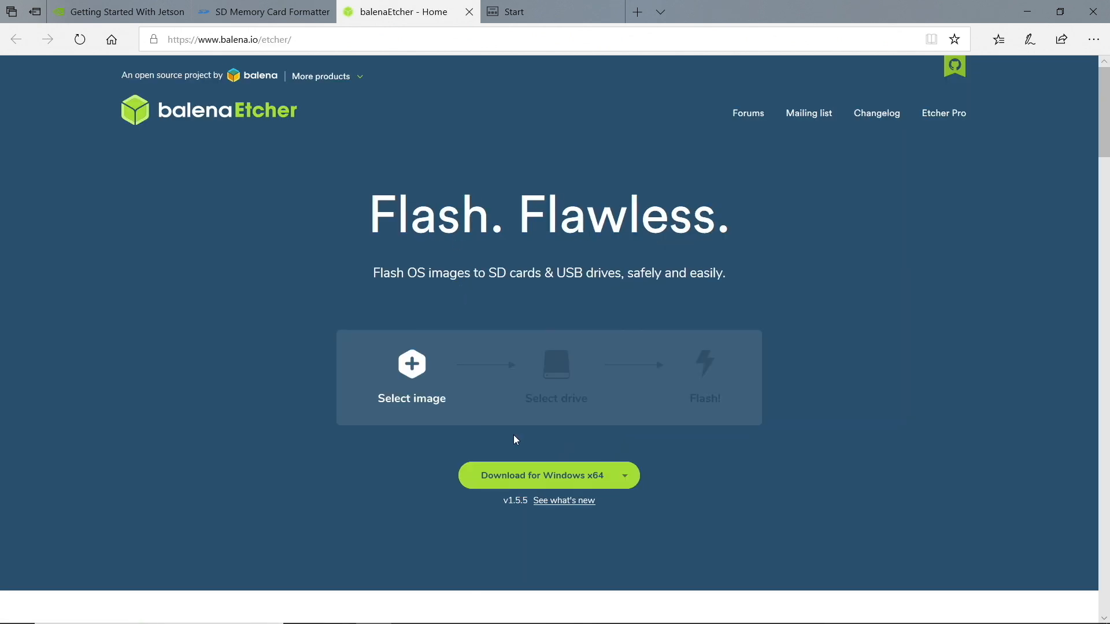
Download balenaEtcher-Setup-1.5.5-x64 for Windows to Downloads and run it.
click(551, 481)
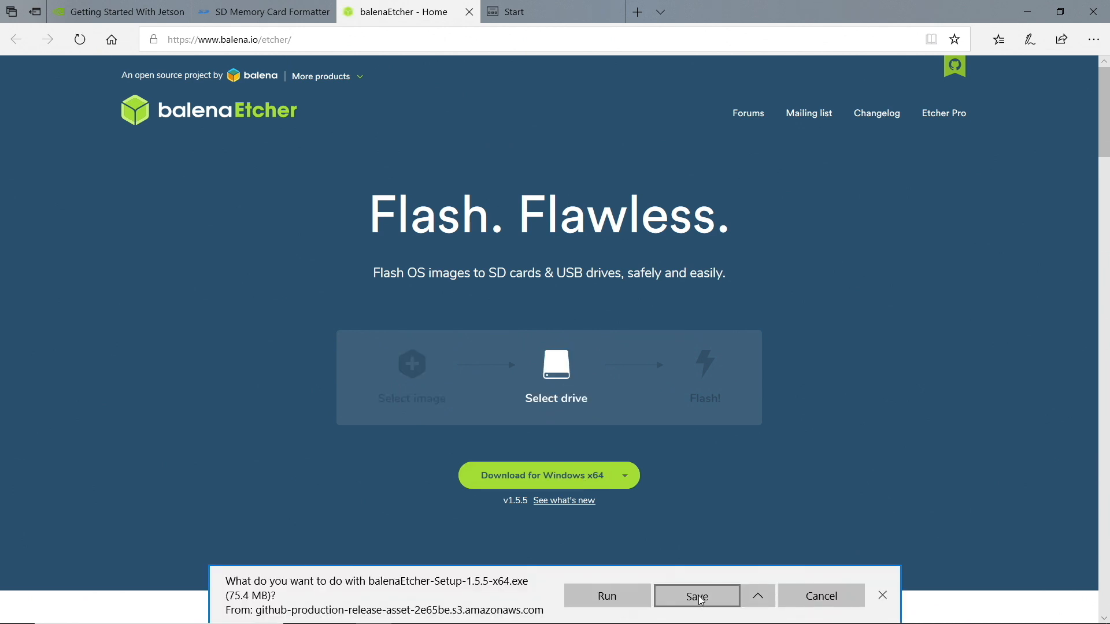
click(699, 598)
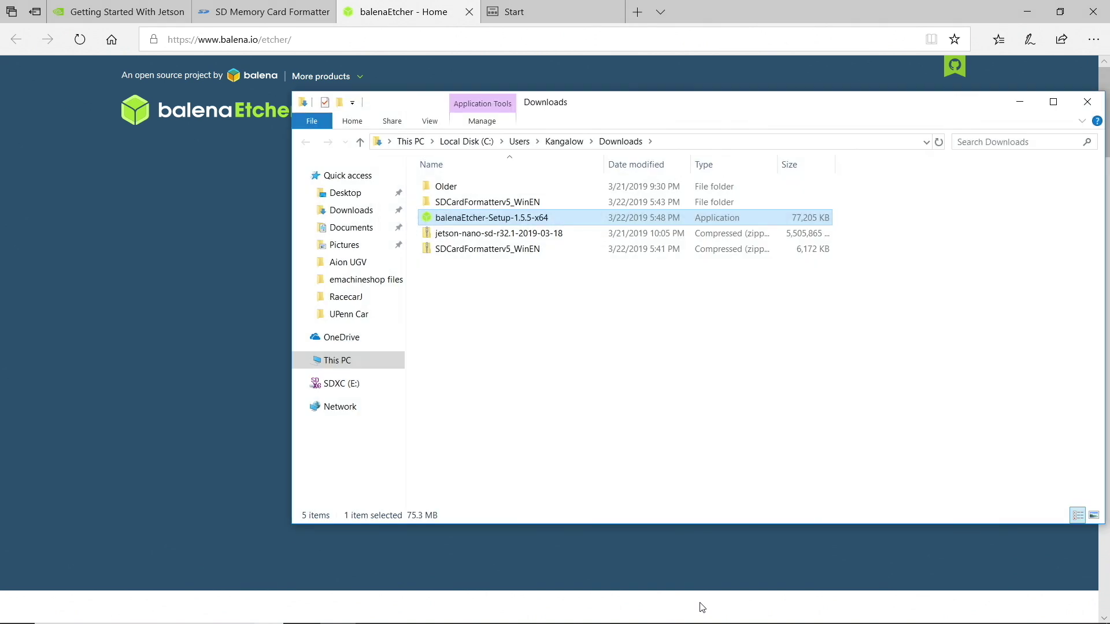
double_click(477, 218)
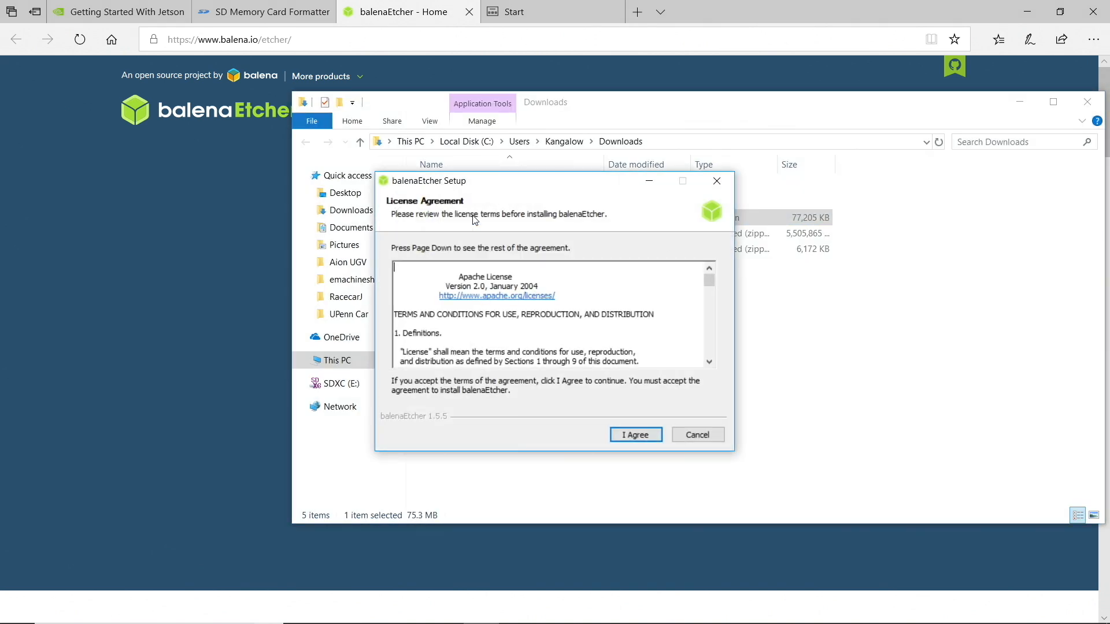
Agree to the license to install Etcher, then return to the flashing steps in the guide.
click(622, 434)
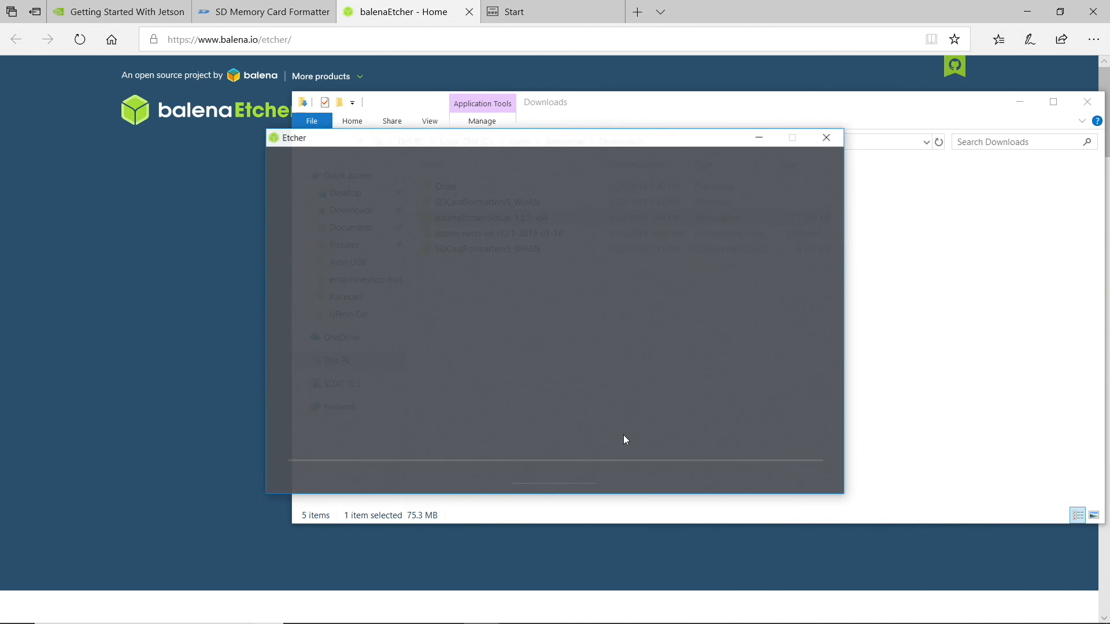
click(162, 11)
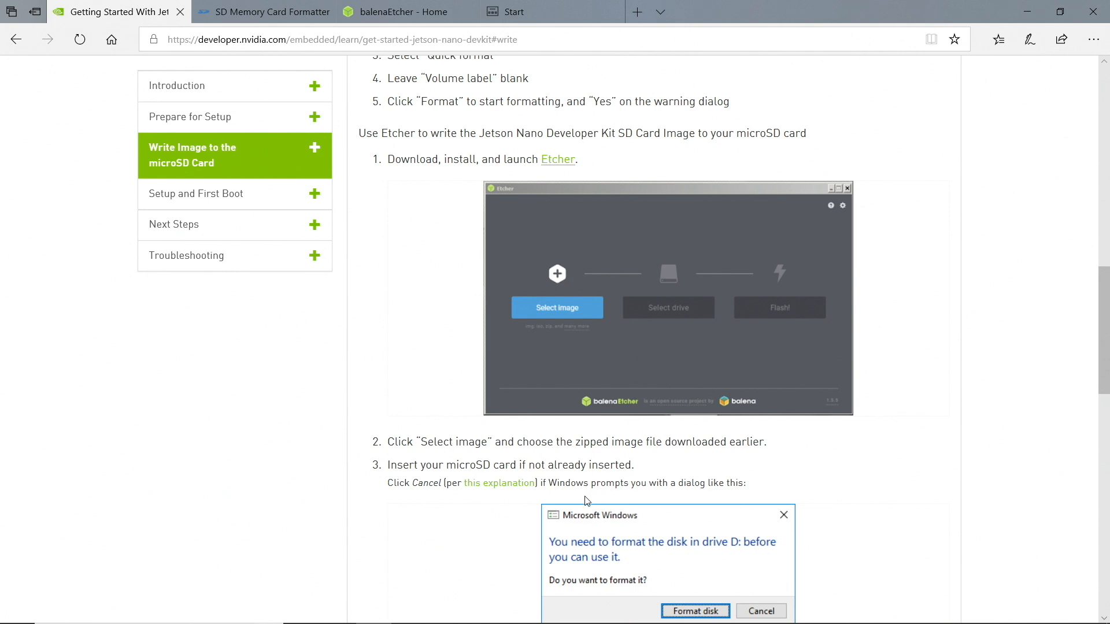
scroll(586, 501, down, 1)
scroll(586, 501, down, 3)
scroll(586, 501, down, 1)
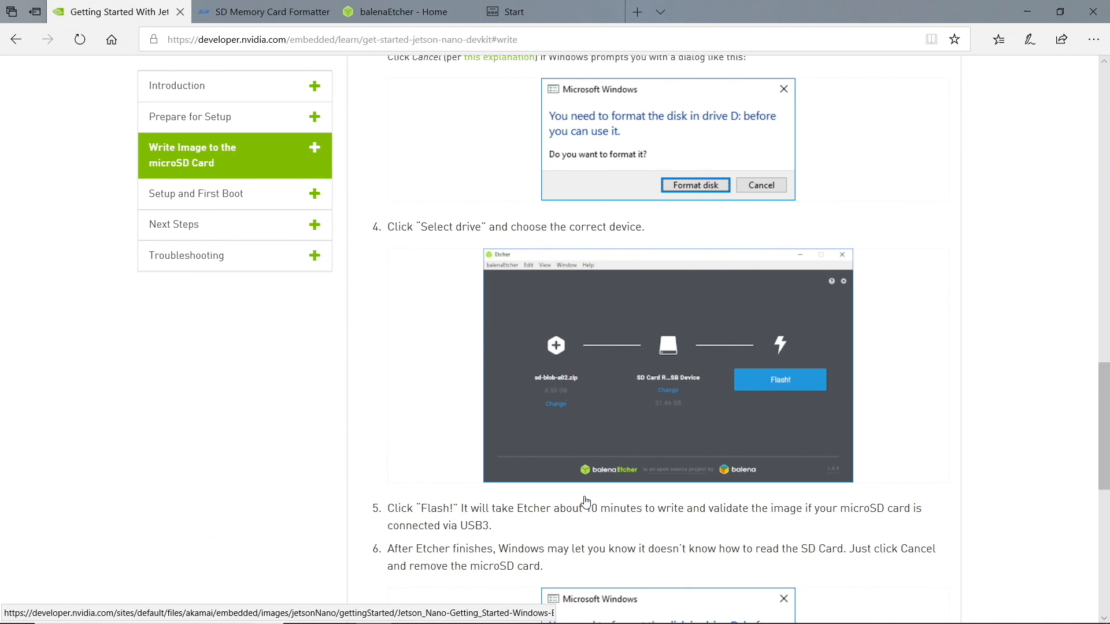
scroll(587, 501, up, 1)
scroll(572, 486, down, 4)
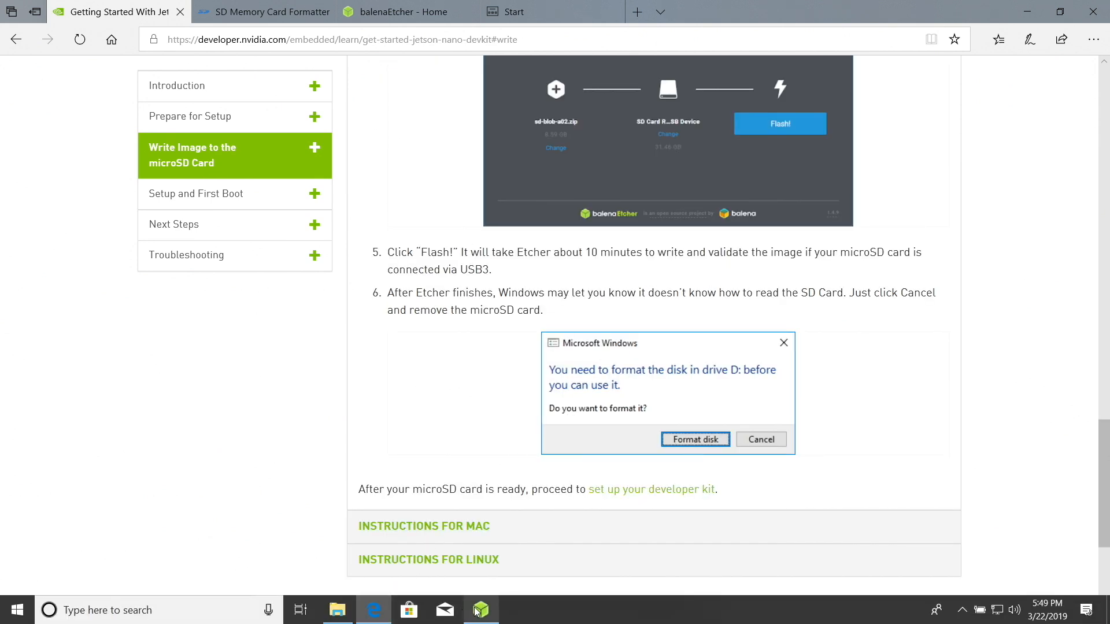
click(480, 609)
Flash the jetson-nano-sd-r32.1-2019-03-18 image from Downloads to the SDXC card with admin rights.
click(360, 325)
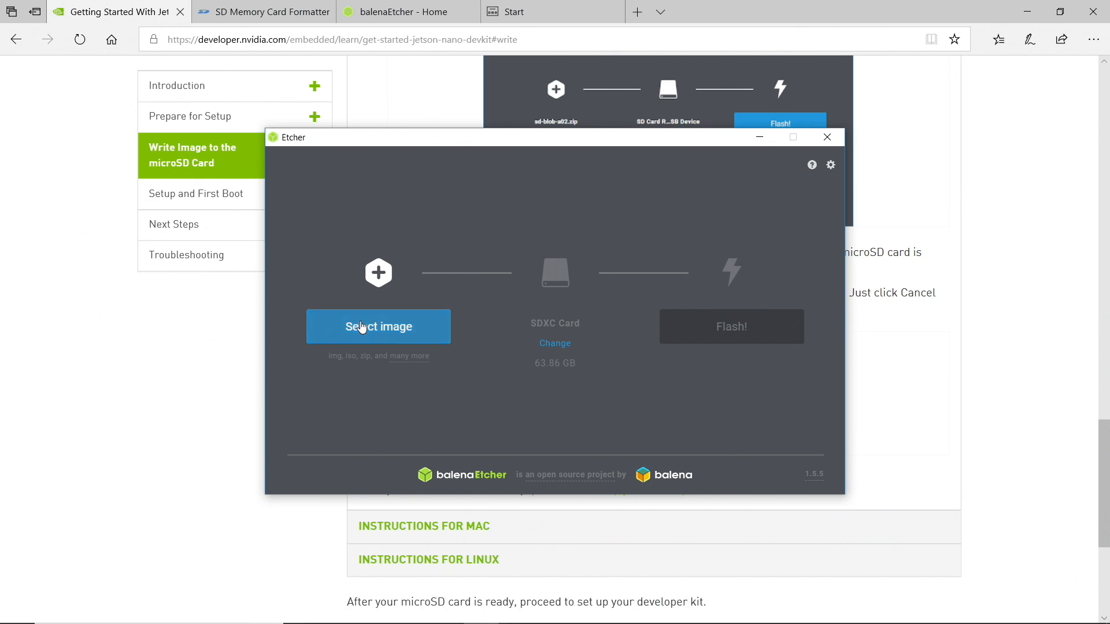
click(329, 274)
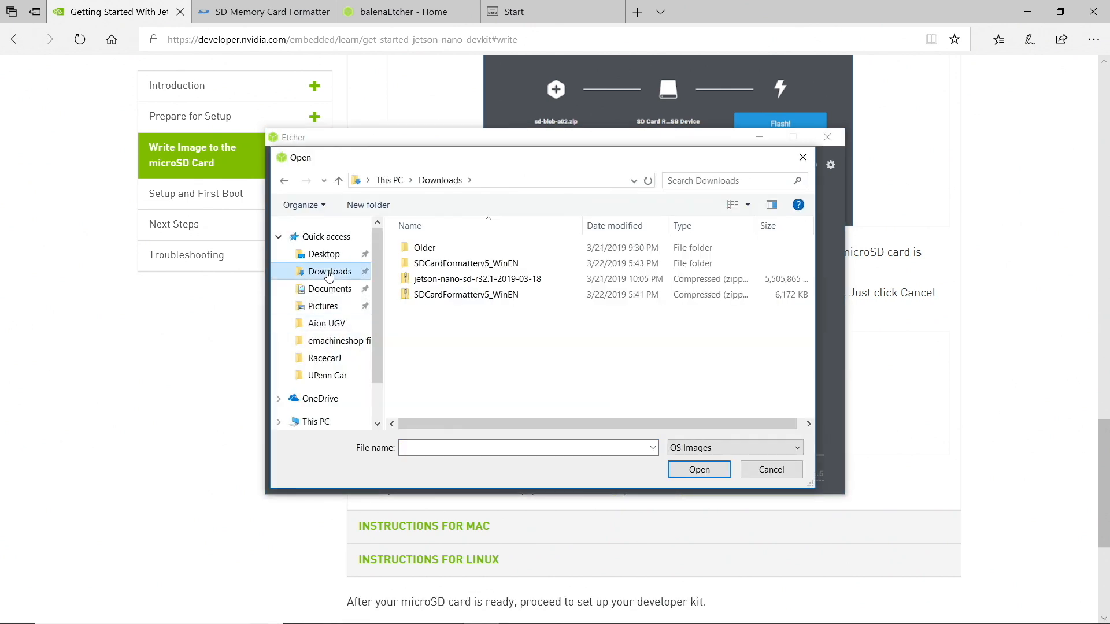
click(434, 280)
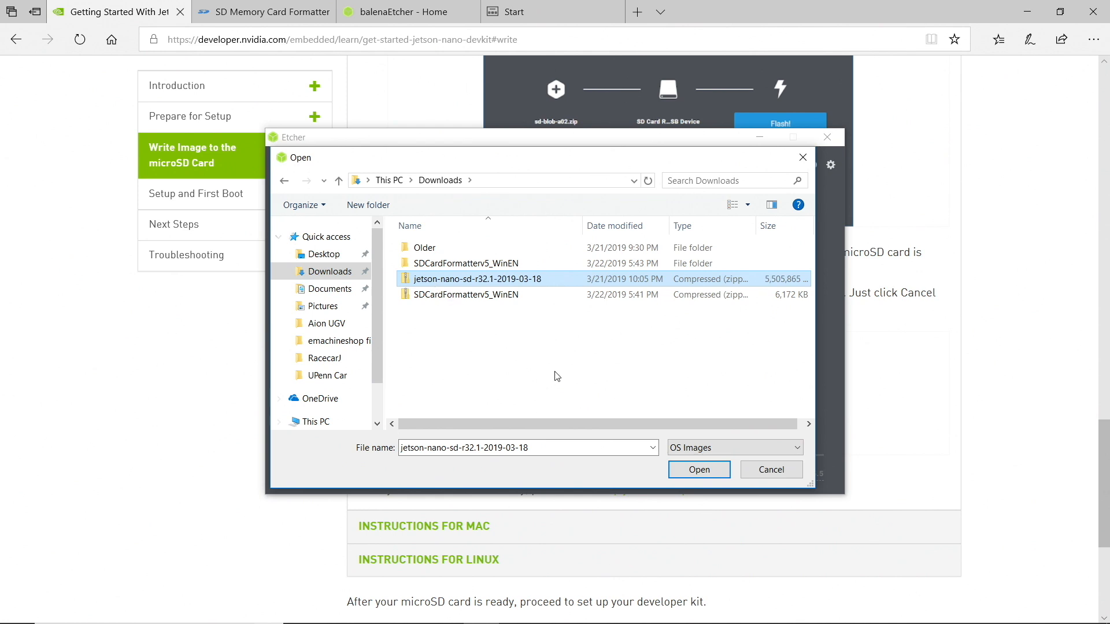
click(697, 472)
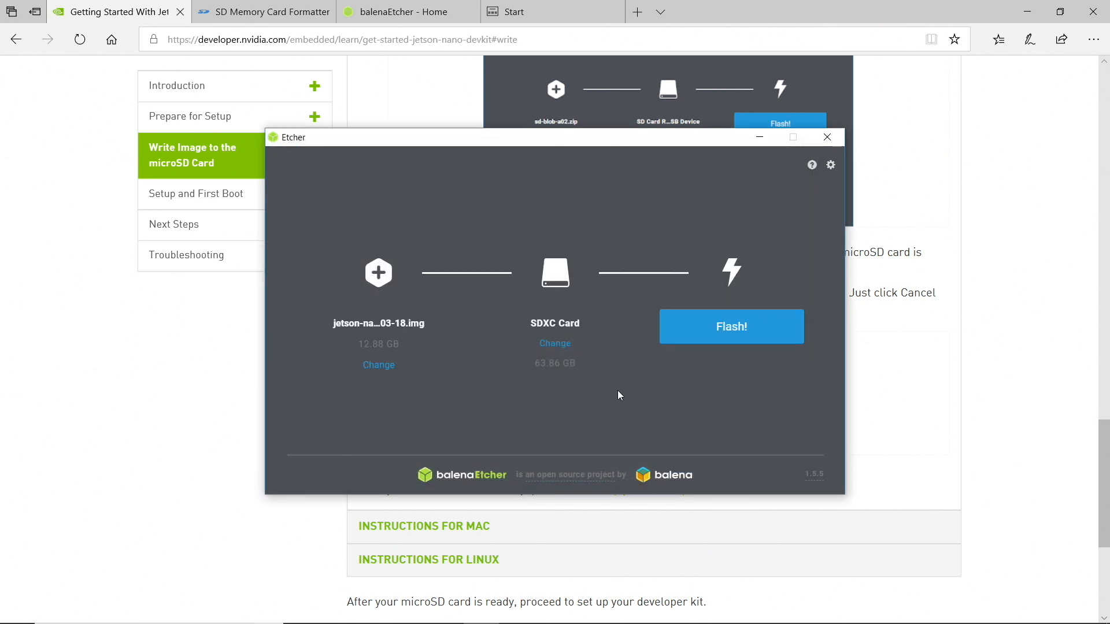
click(699, 330)
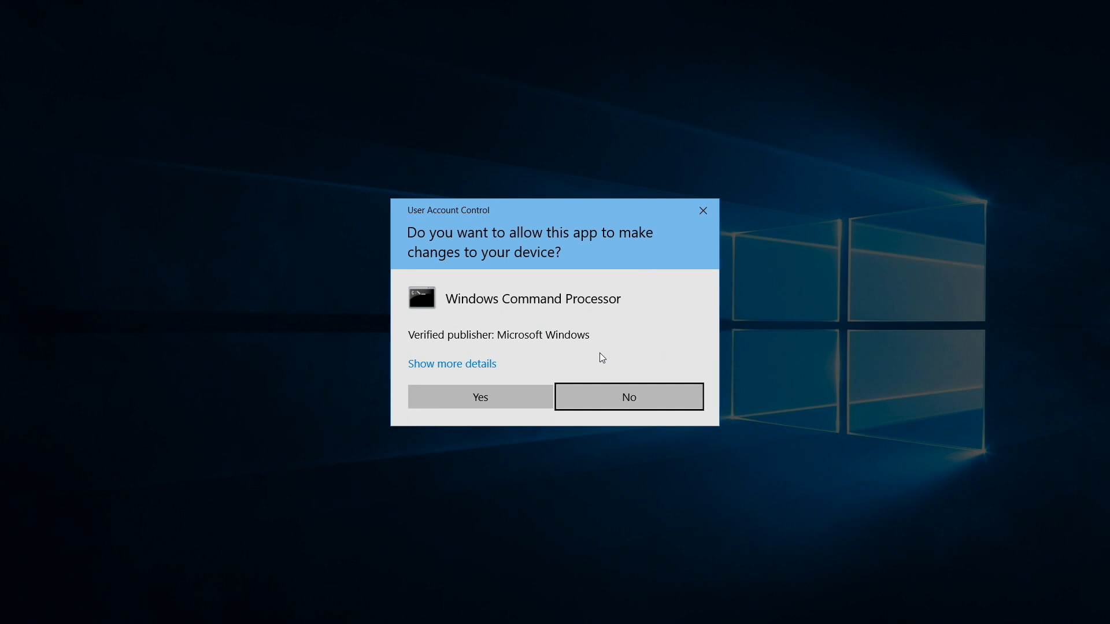
click(527, 400)
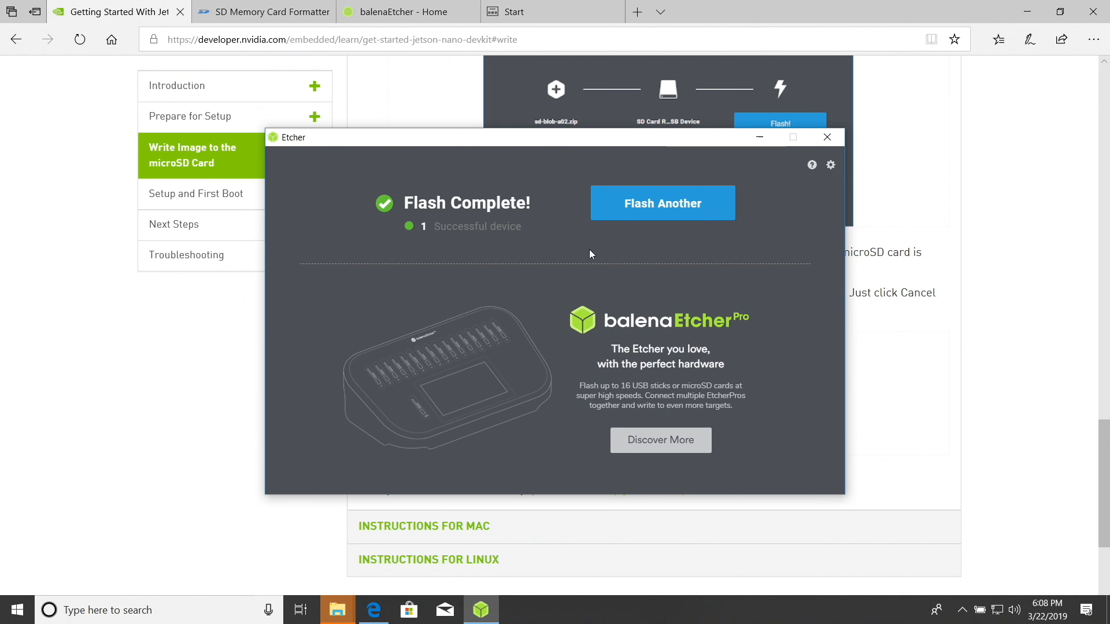
Close Etcher and dismiss every Windows prompt asking to format the flashed card.
click(826, 139)
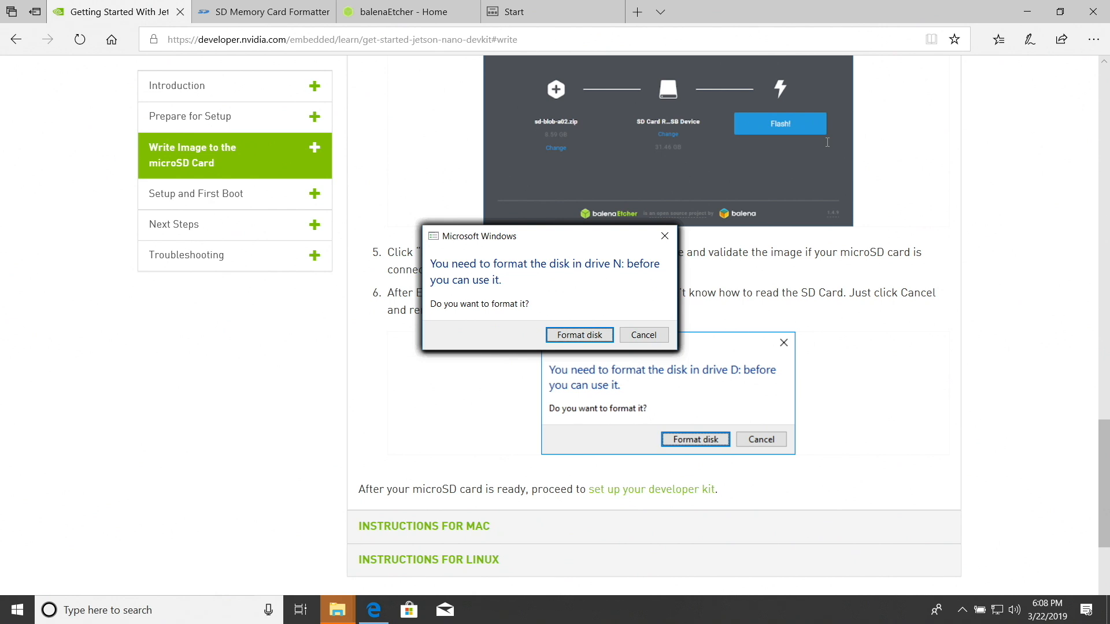
click(665, 237)
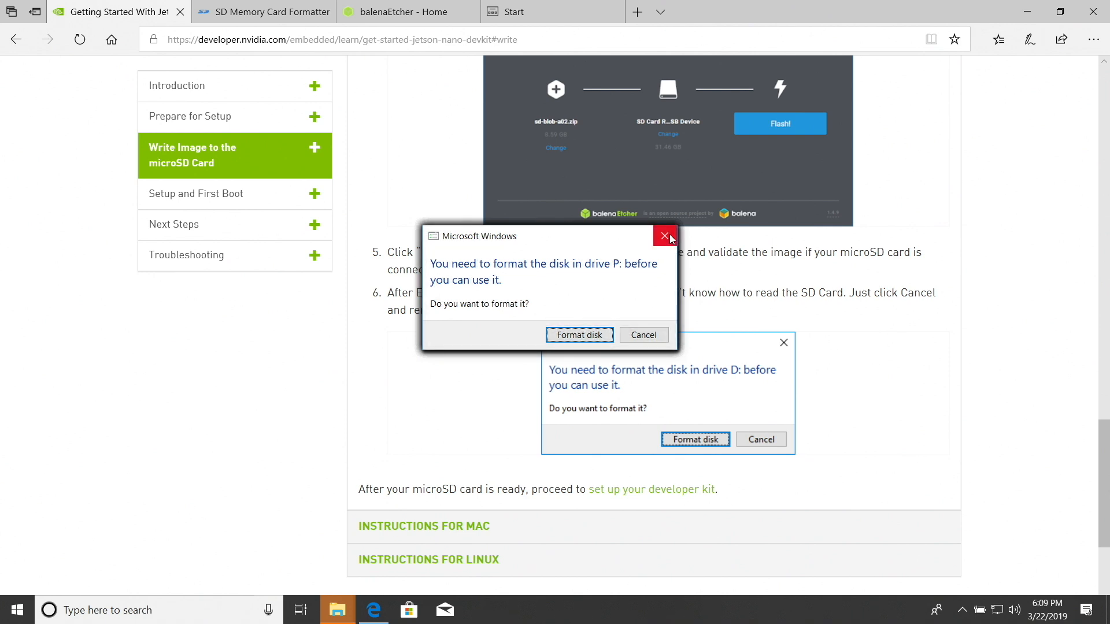
click(665, 237)
click(665, 237)
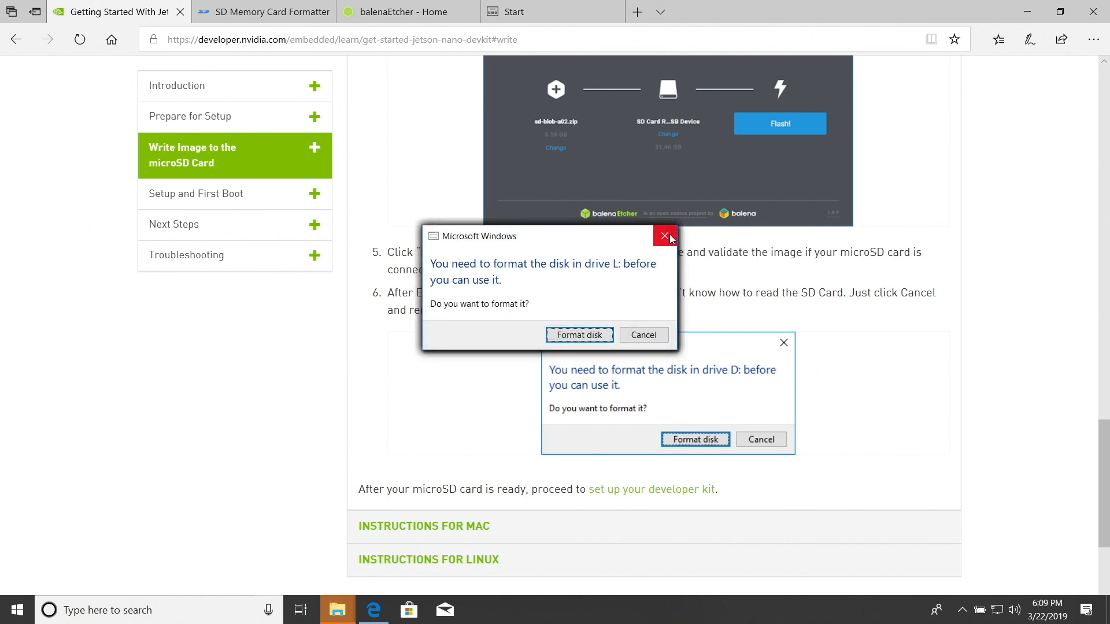
click(643, 337)
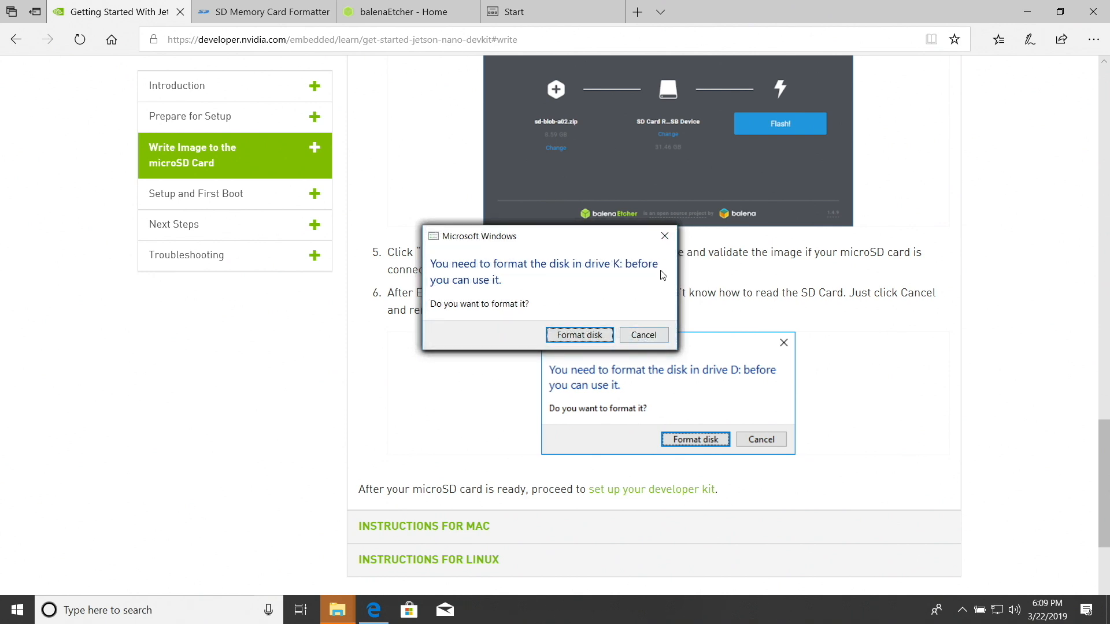
click(670, 238)
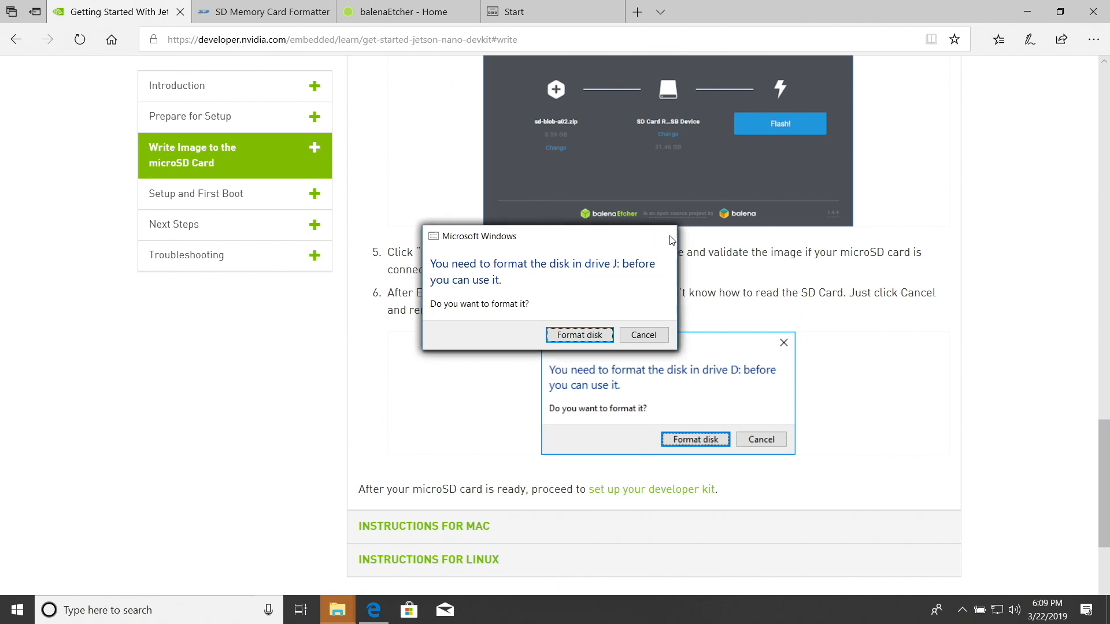
click(670, 237)
click(665, 237)
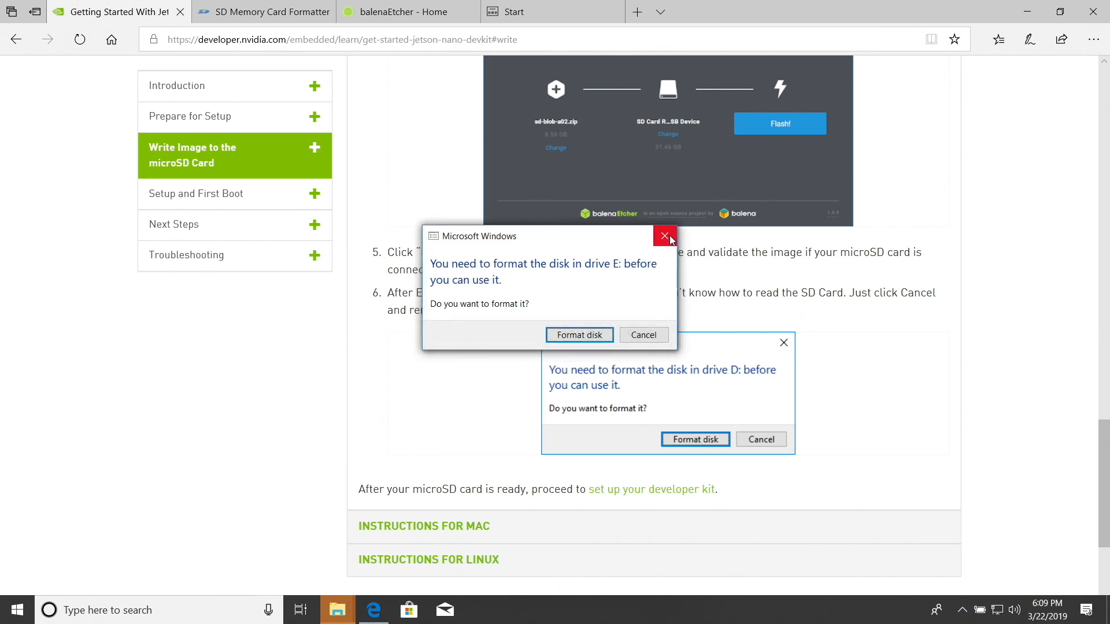
click(665, 237)
click(670, 238)
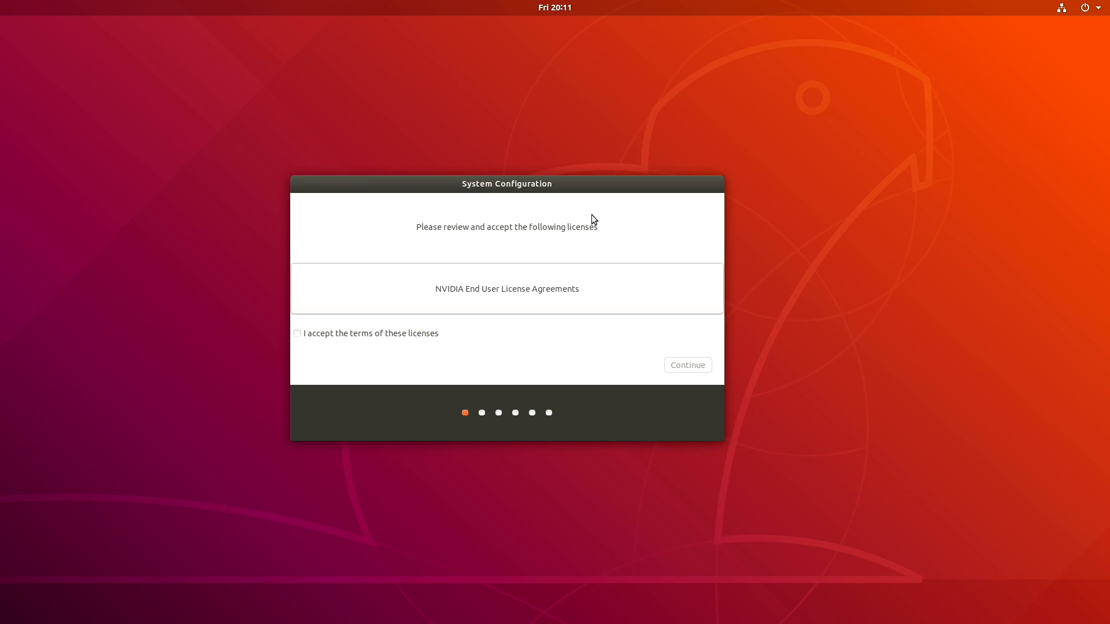
Read the full NVIDIA license text and accept its terms.
click(512, 292)
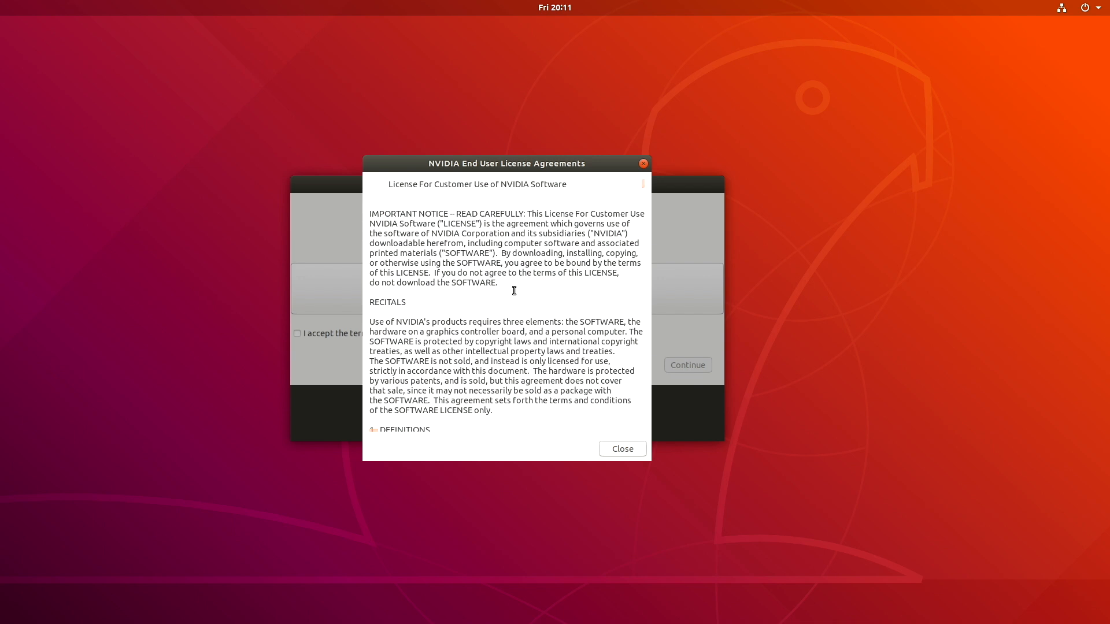
scroll(515, 291, down, 3)
scroll(514, 290, down, 3)
scroll(514, 290, down, 3)
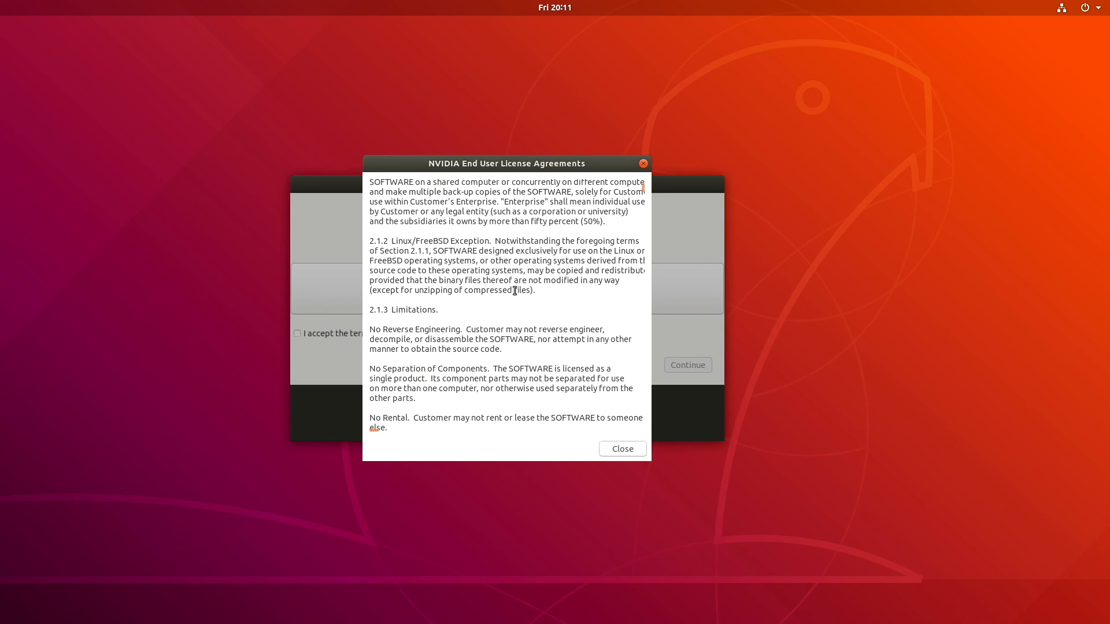
scroll(514, 290, down, 3)
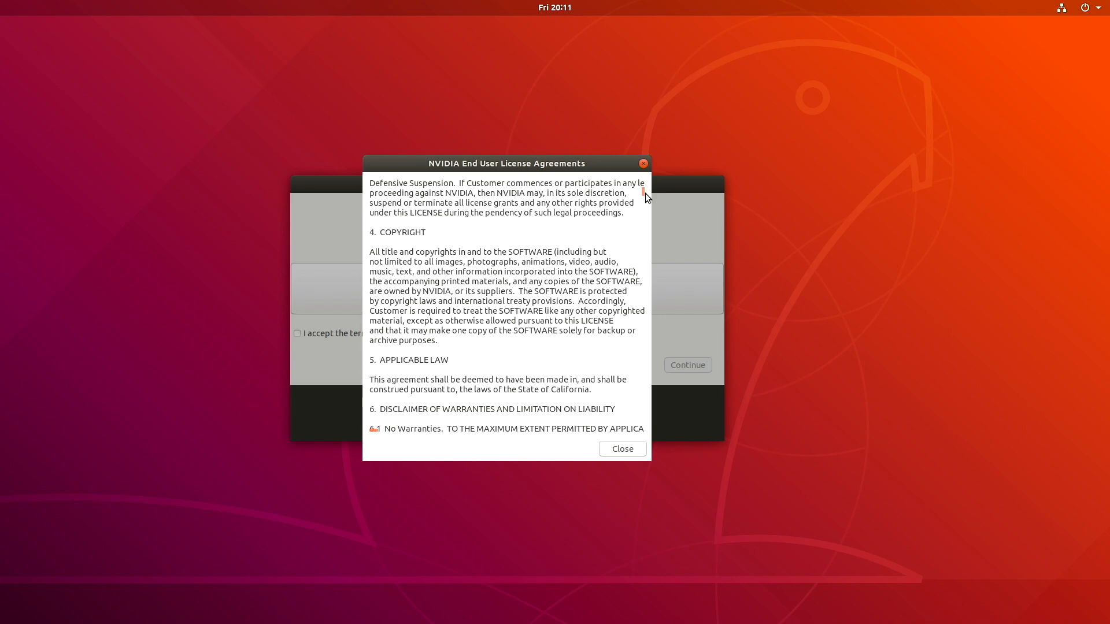
drag(644, 193, 647, 442)
scroll(630, 421, up, 3)
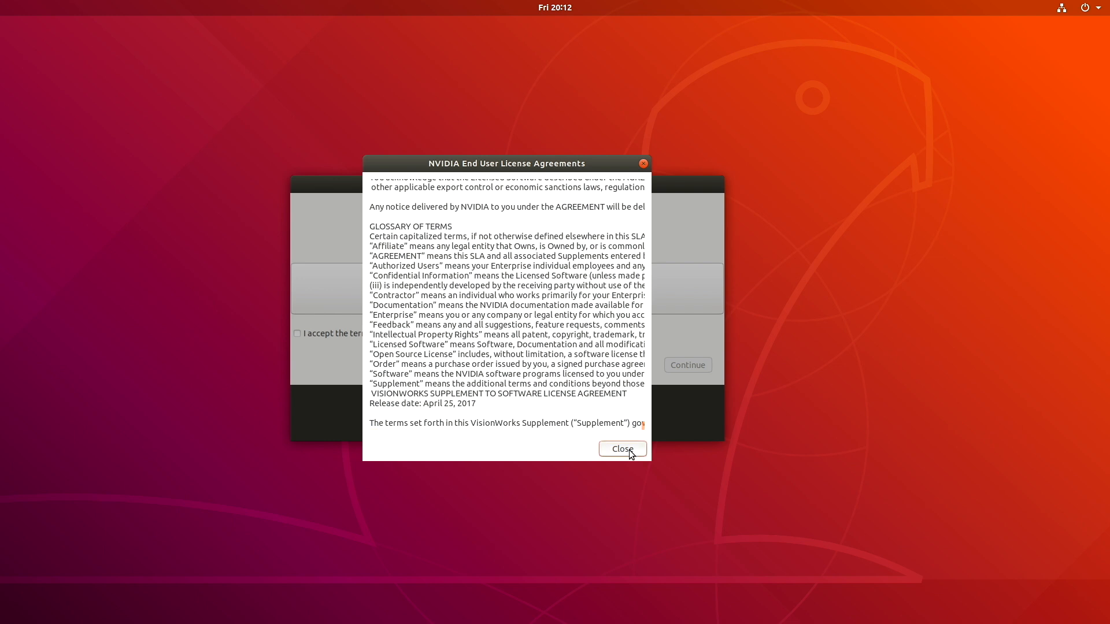
click(629, 450)
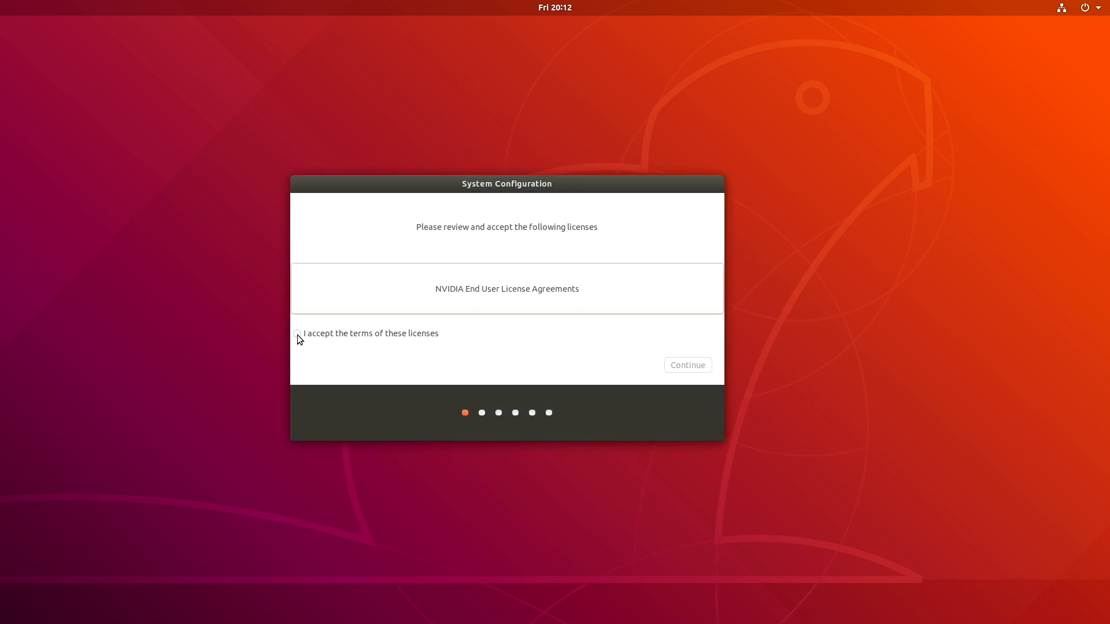
click(298, 335)
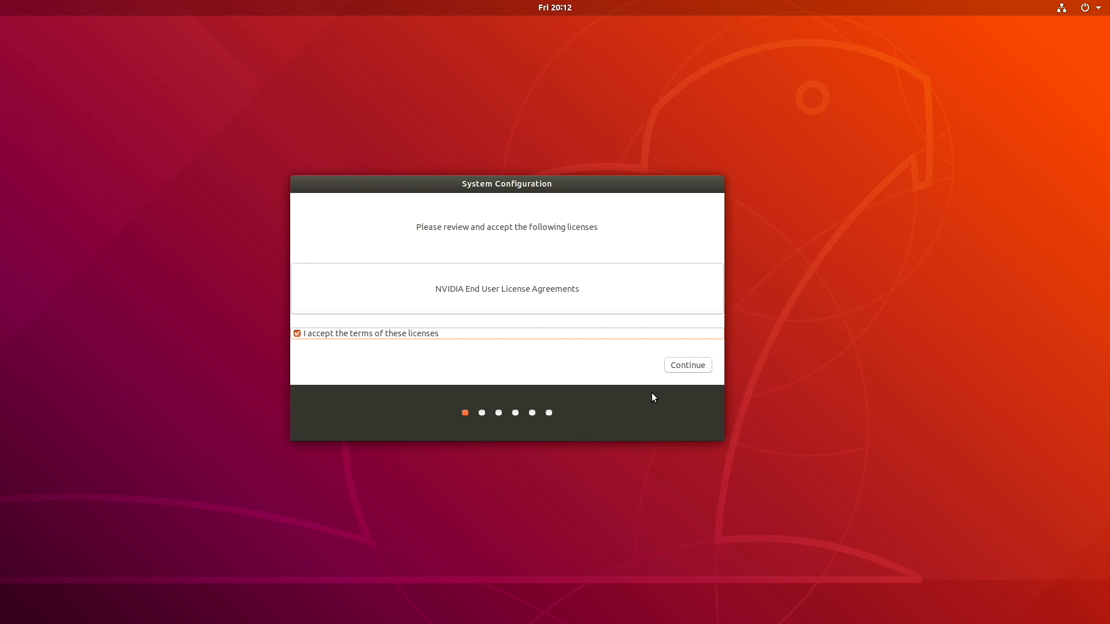
Continue with English language and the English (US) keyboard layout.
click(682, 367)
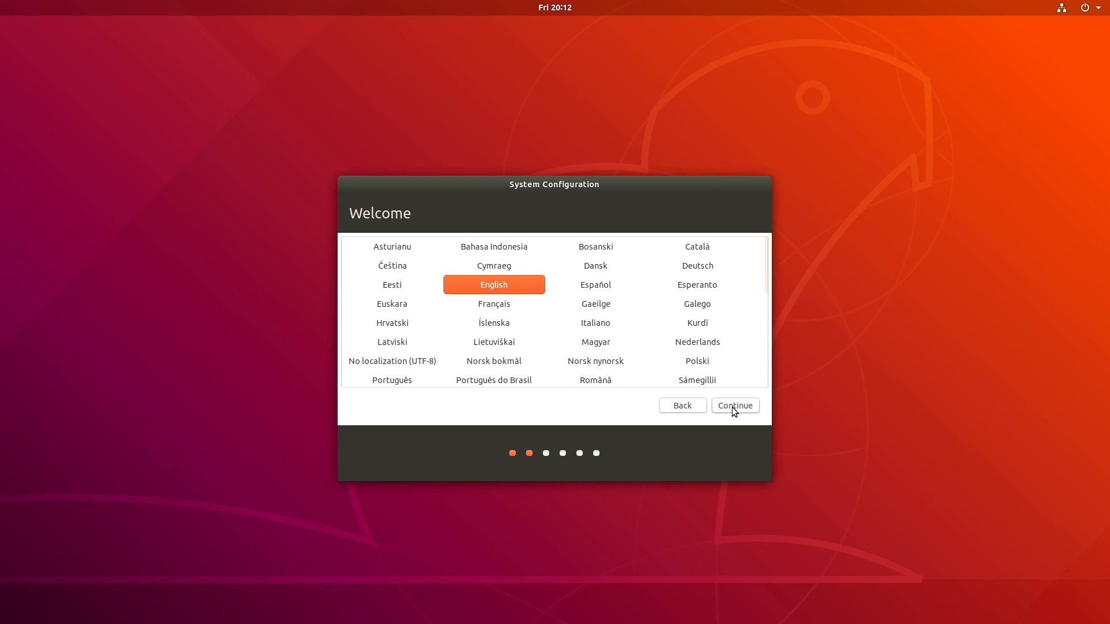
click(731, 407)
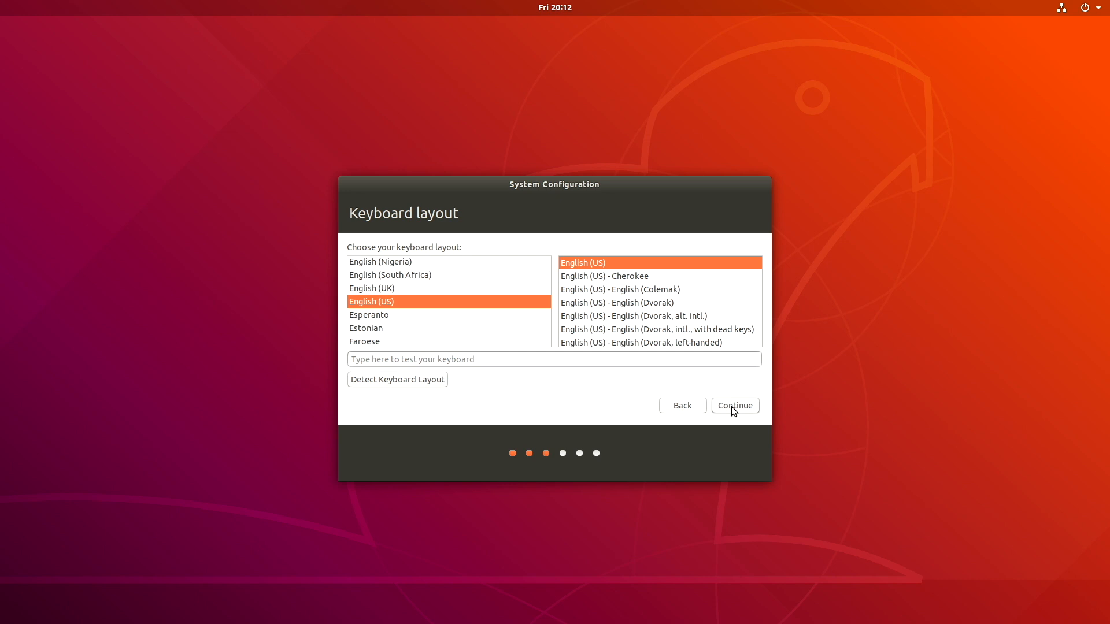
click(732, 407)
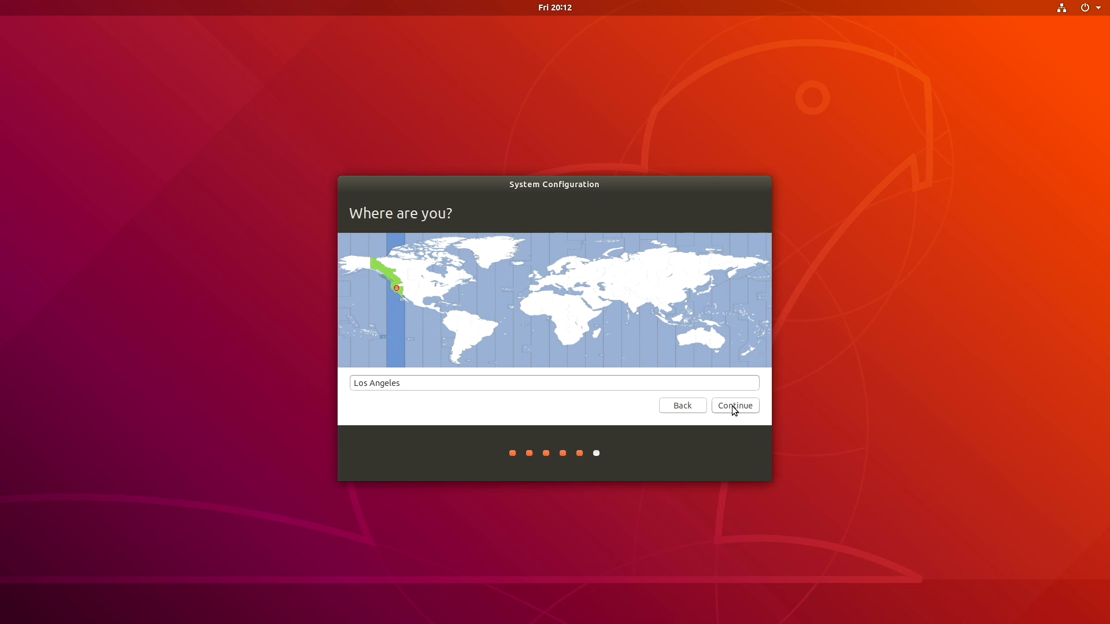
Confirm the Los Angeles location and create the JetsonHacks account with password and automatic login.
click(732, 406)
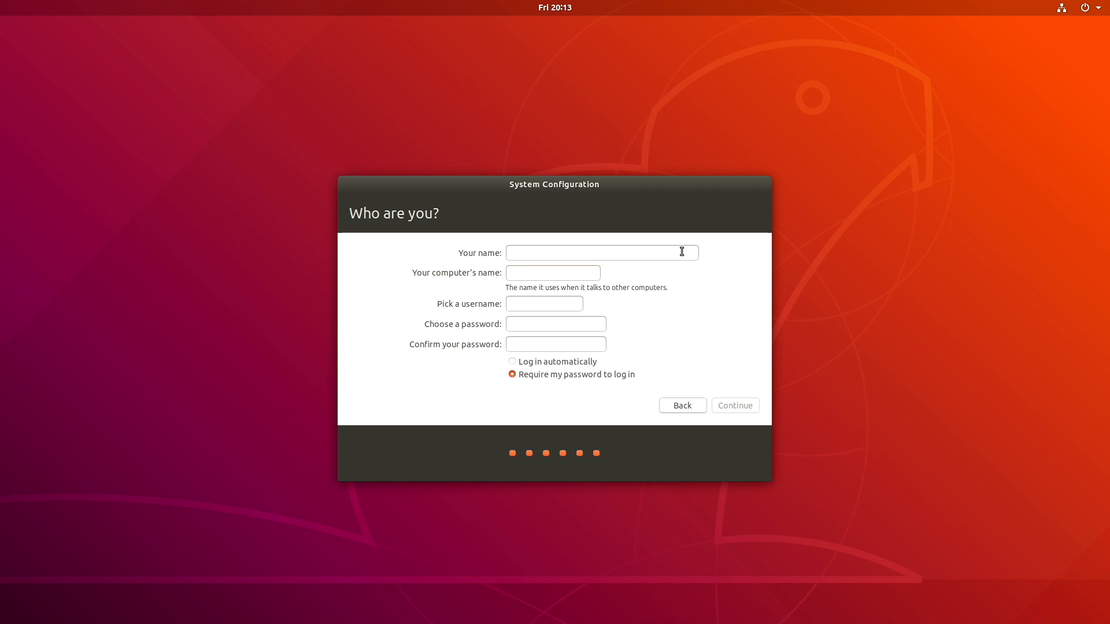
click(560, 271)
click(515, 251)
text(JetsonH)
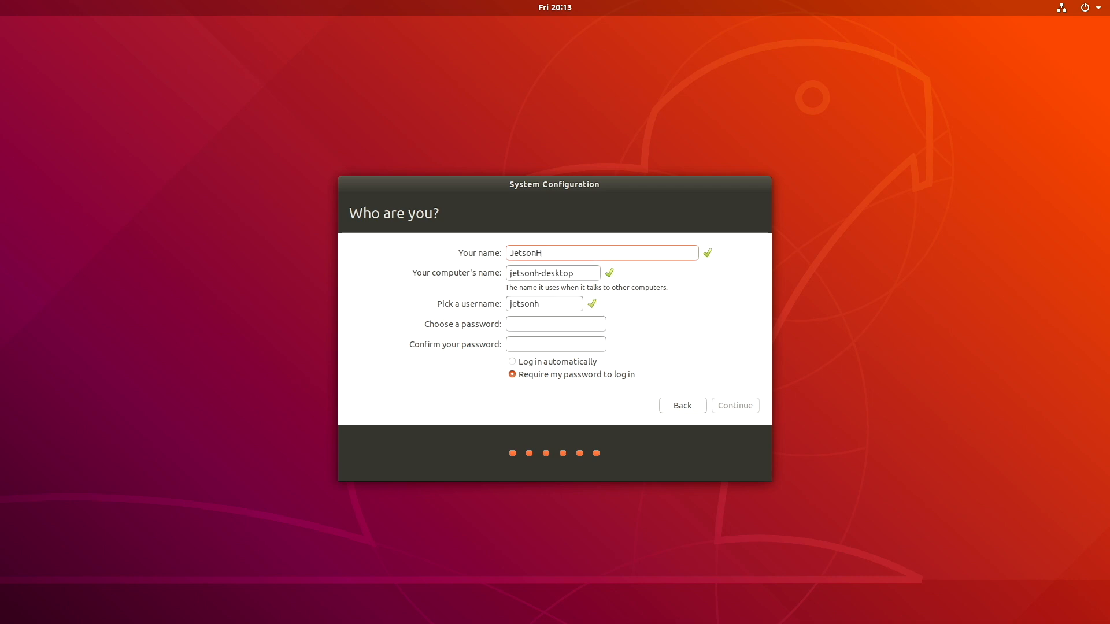
text(acks)
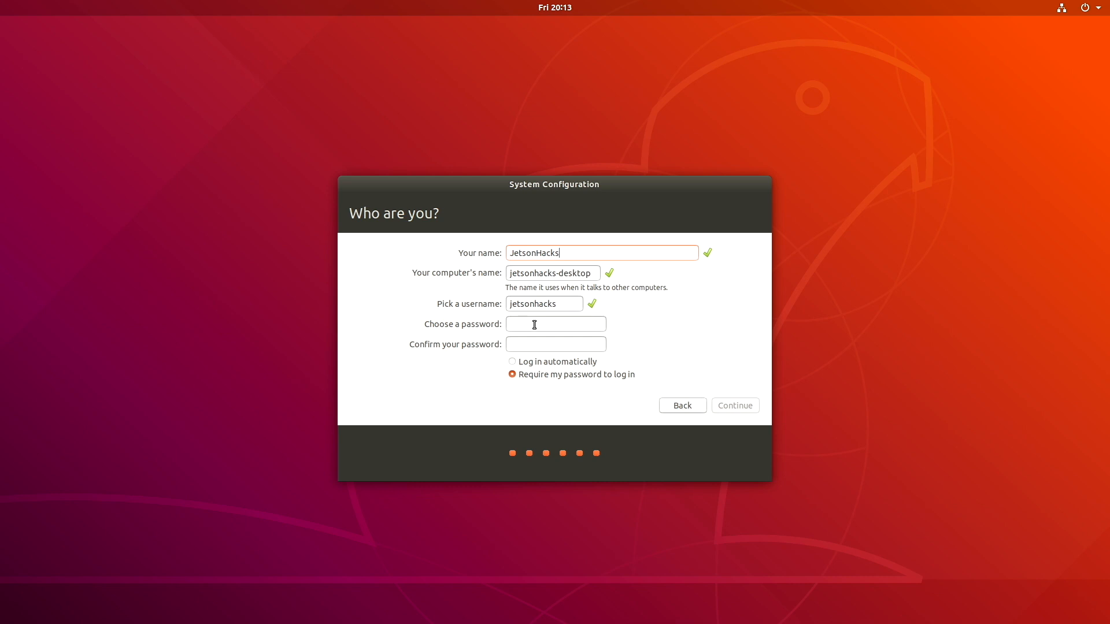
text(je)
text(tson)
text(jetson)
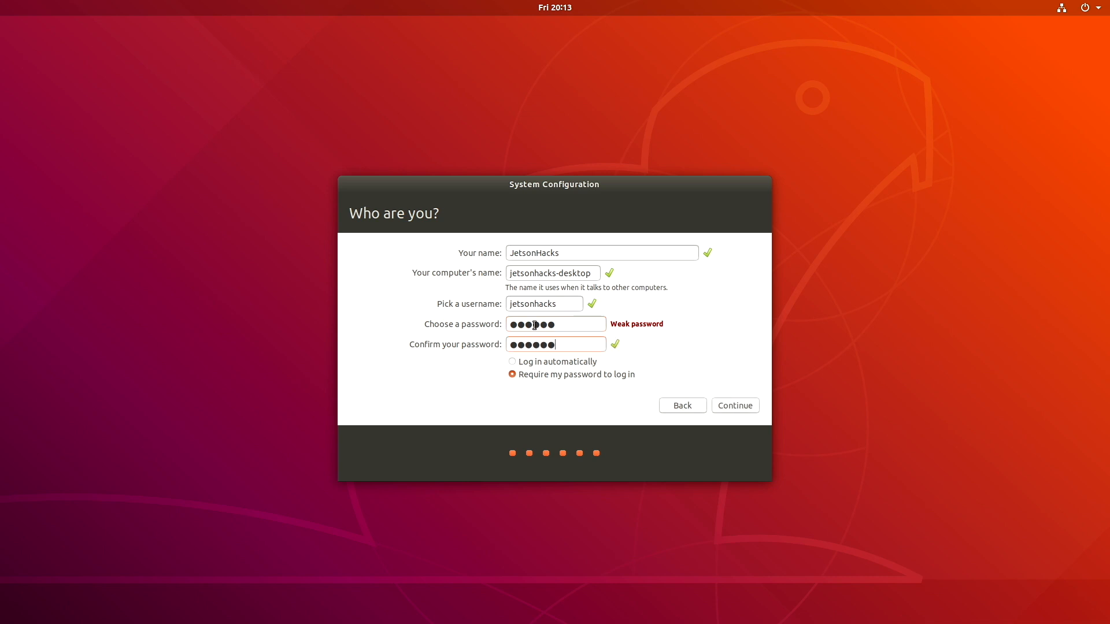
click(744, 406)
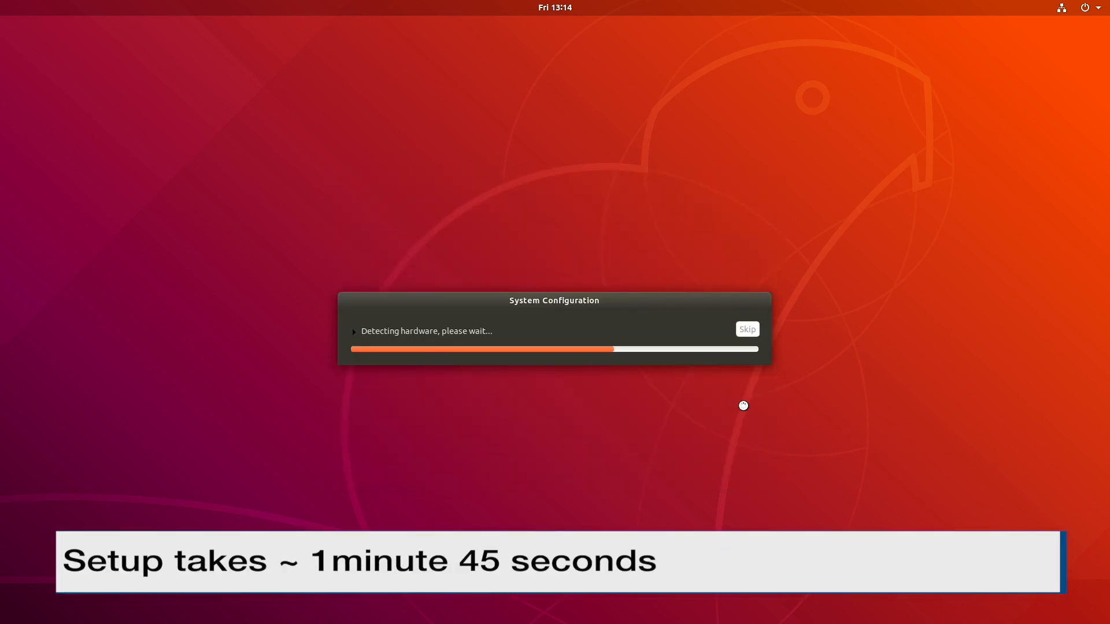
Expand the detailed configuration log while first-boot setup finishes.
click(405, 331)
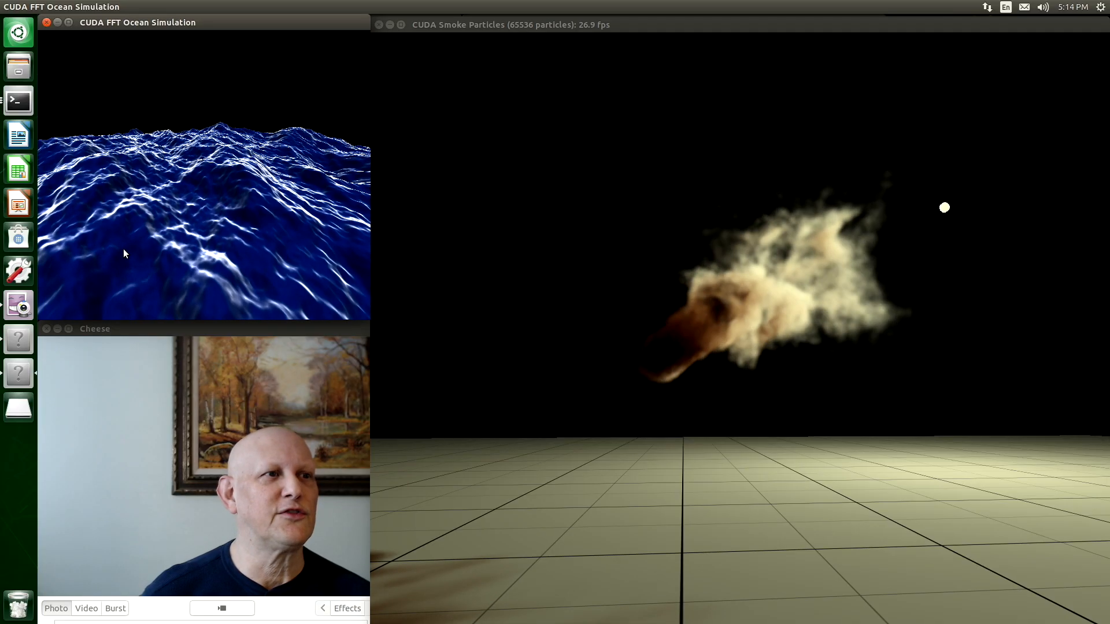
Rotate the oceanFFT view to a lower horizon and orbit the smokeParticles camera around the plume.
mouse_move(134, 166)
mouse_down()
mouse_move(222, 138)
mouse_move(133, 175)
mouse_move(199, 205)
mouse_move(130, 150)
mouse_move(191, 172)
mouse_up()
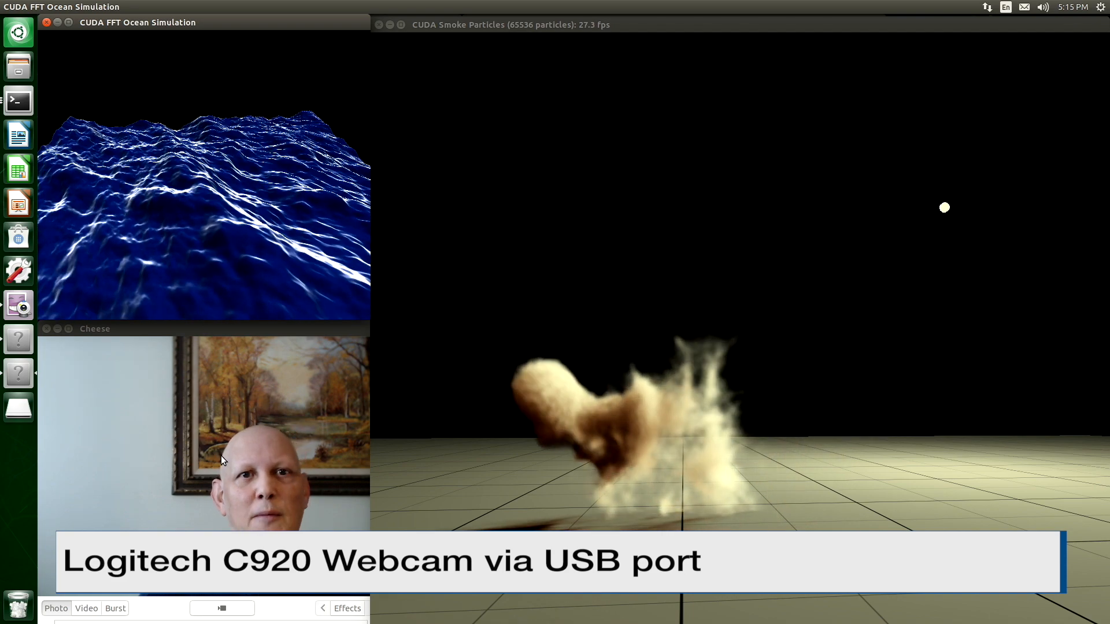
click(491, 180)
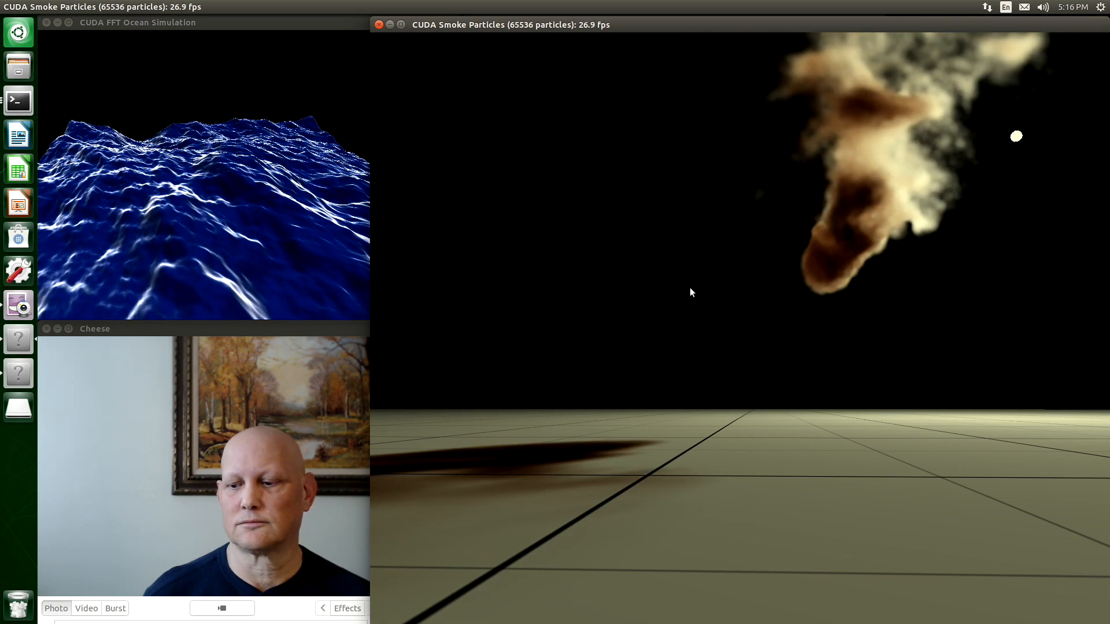
mouse_move(689, 287)
mouse_down()
mouse_move(762, 307)
mouse_move(701, 300)
mouse_move(727, 306)
mouse_move(690, 269)
mouse_move(618, 273)
mouse_move(626, 290)
mouse_move(684, 299)
mouse_up()
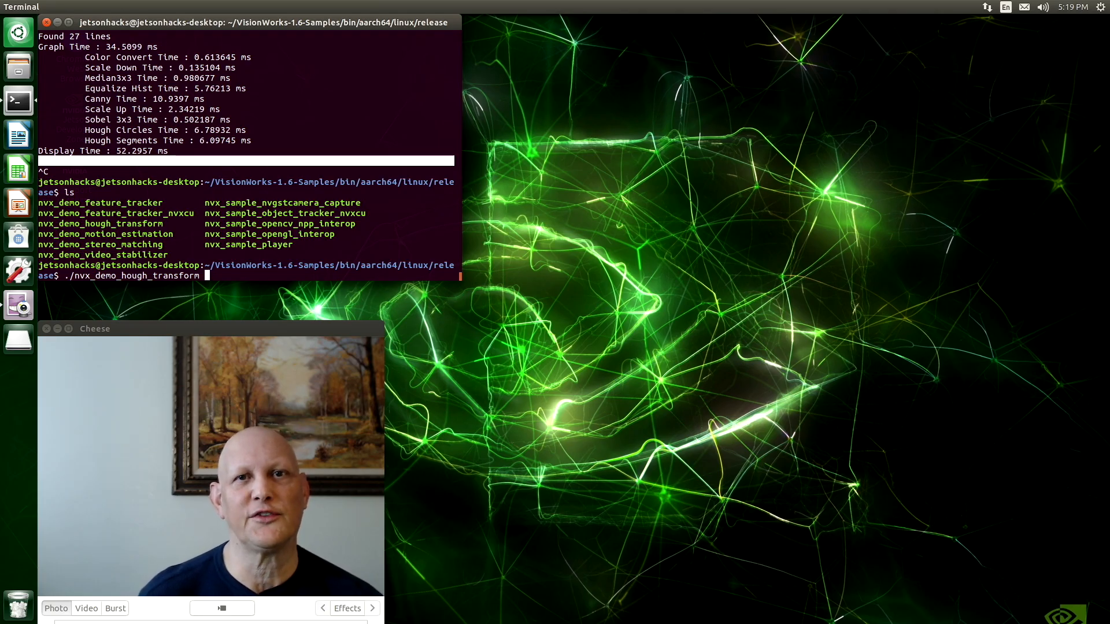
Run ./nvx_demo_hough_transform on the street video and switch it to the edges view.
key(Return)
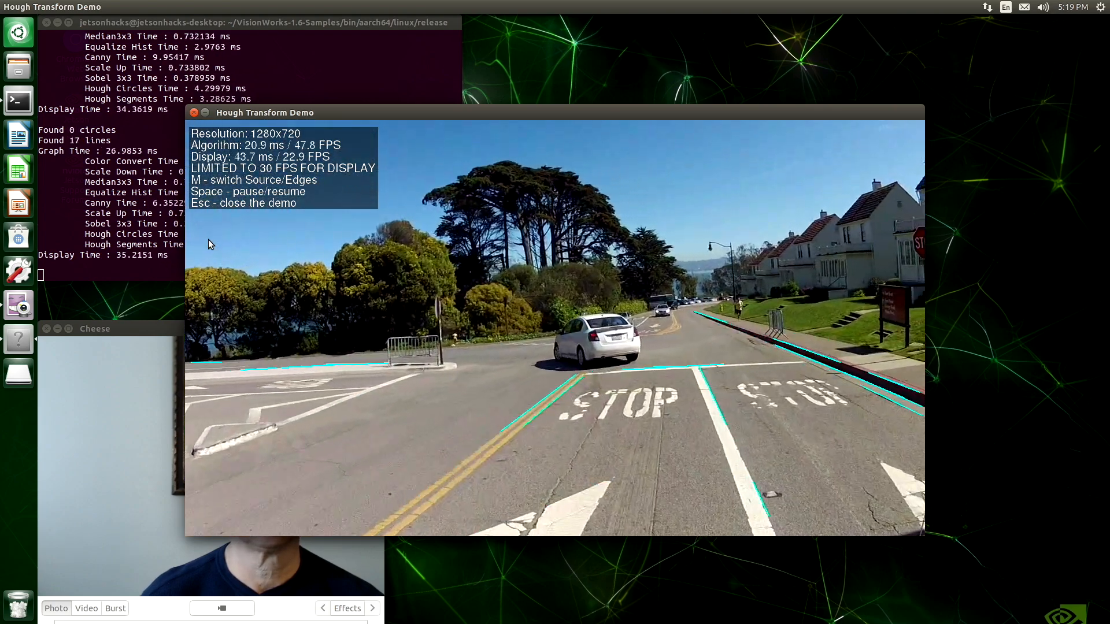
key(m)
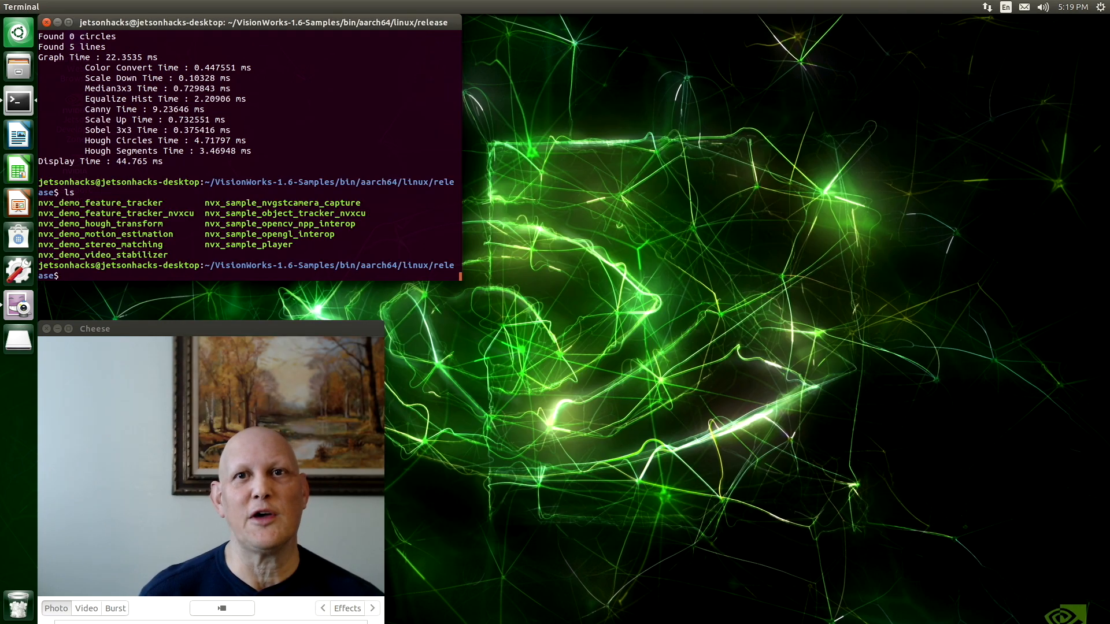
text(./nvx_demo_motion_estimation)
Run the motion estimation demo, then mark the dark car on the bridge video for the object tracker.
key(Return)
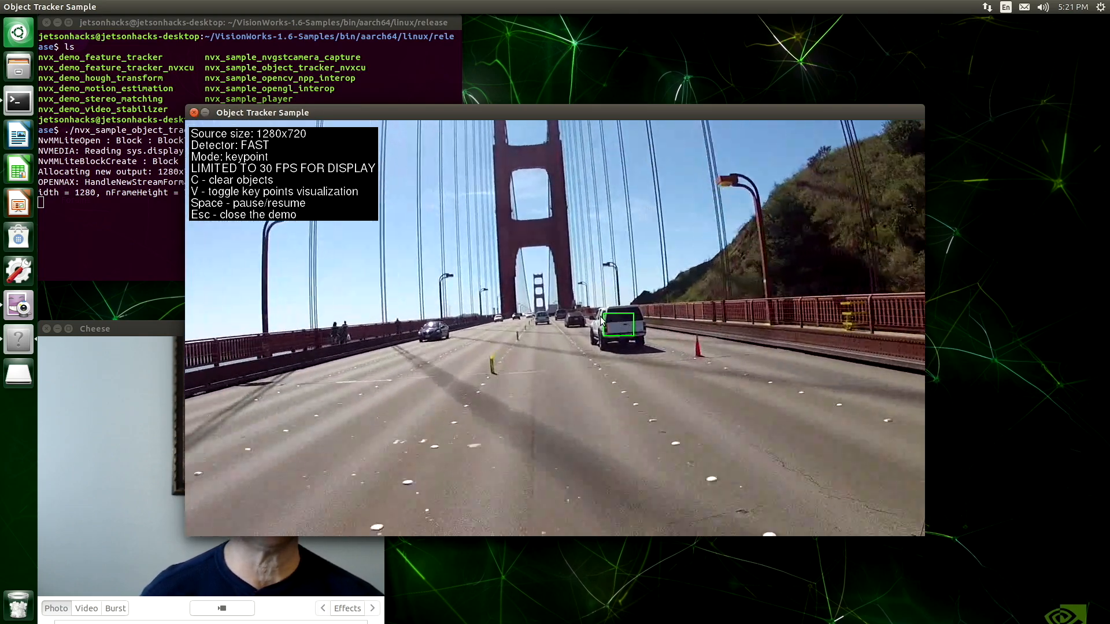
drag(565, 313, 587, 327)
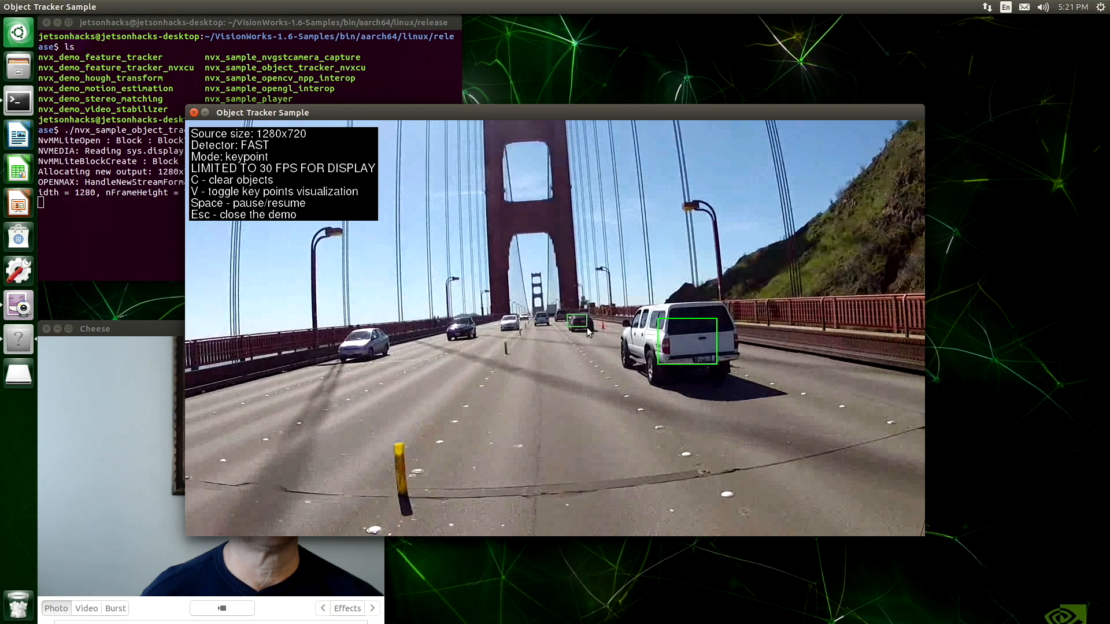